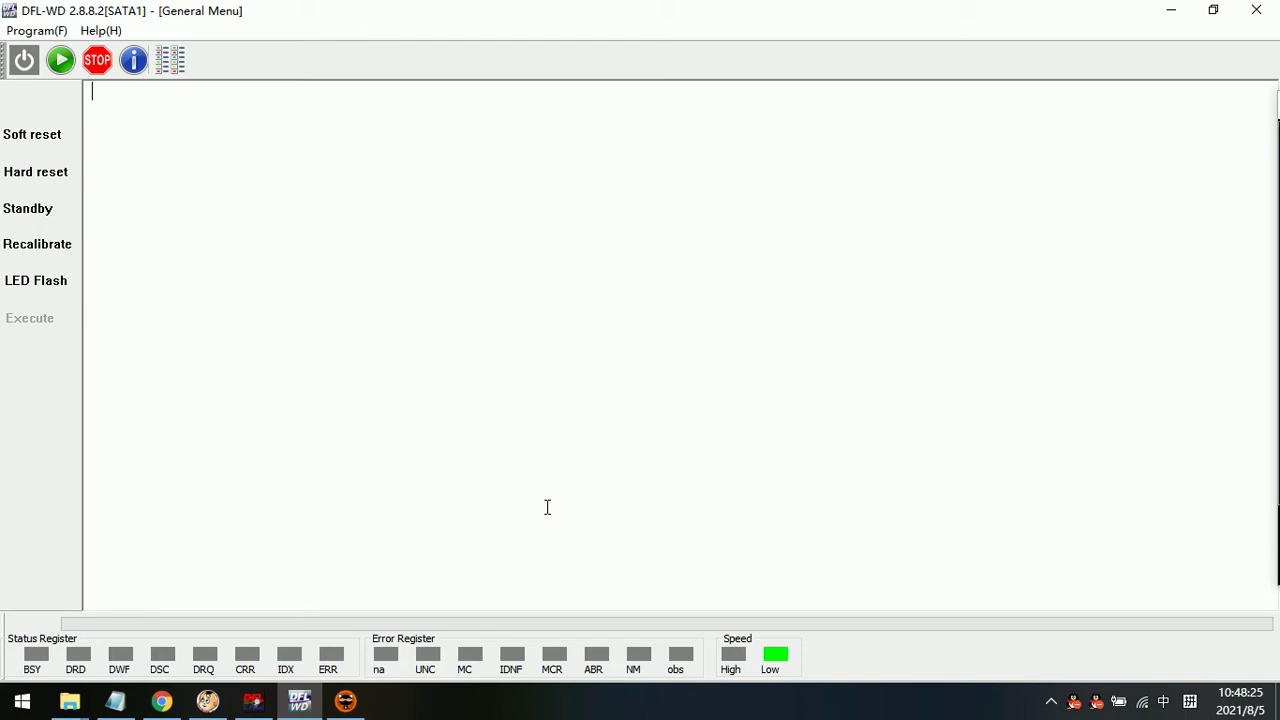
# Power on the drive and start the WDC Marvell family program in Normal mode
pyautogui.click(24, 60)
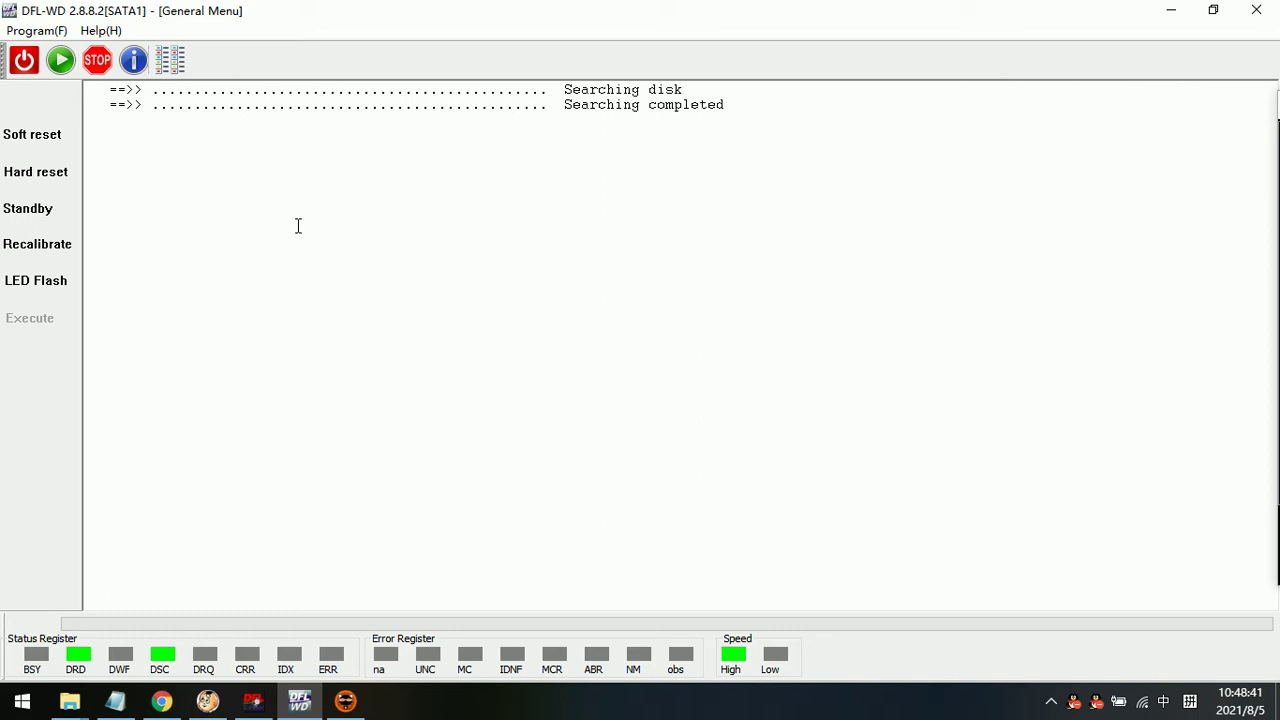
pyautogui.click(60, 60)
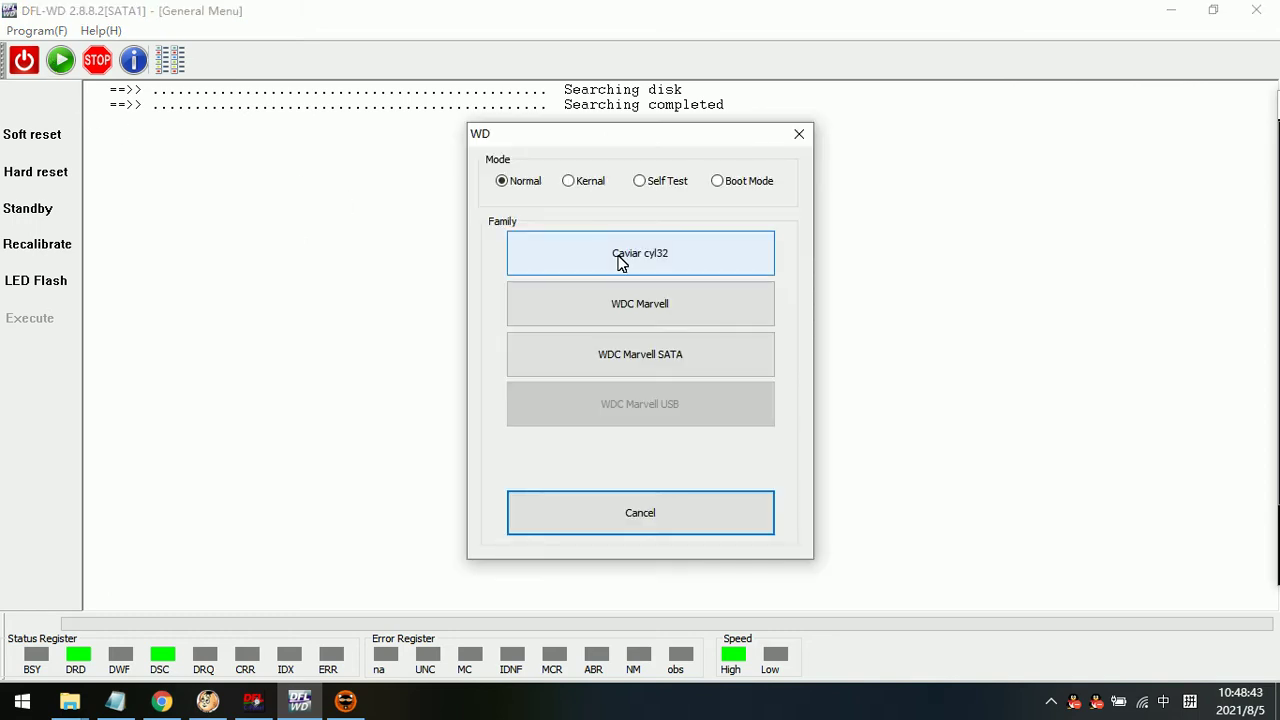
pyautogui.click(674, 310)
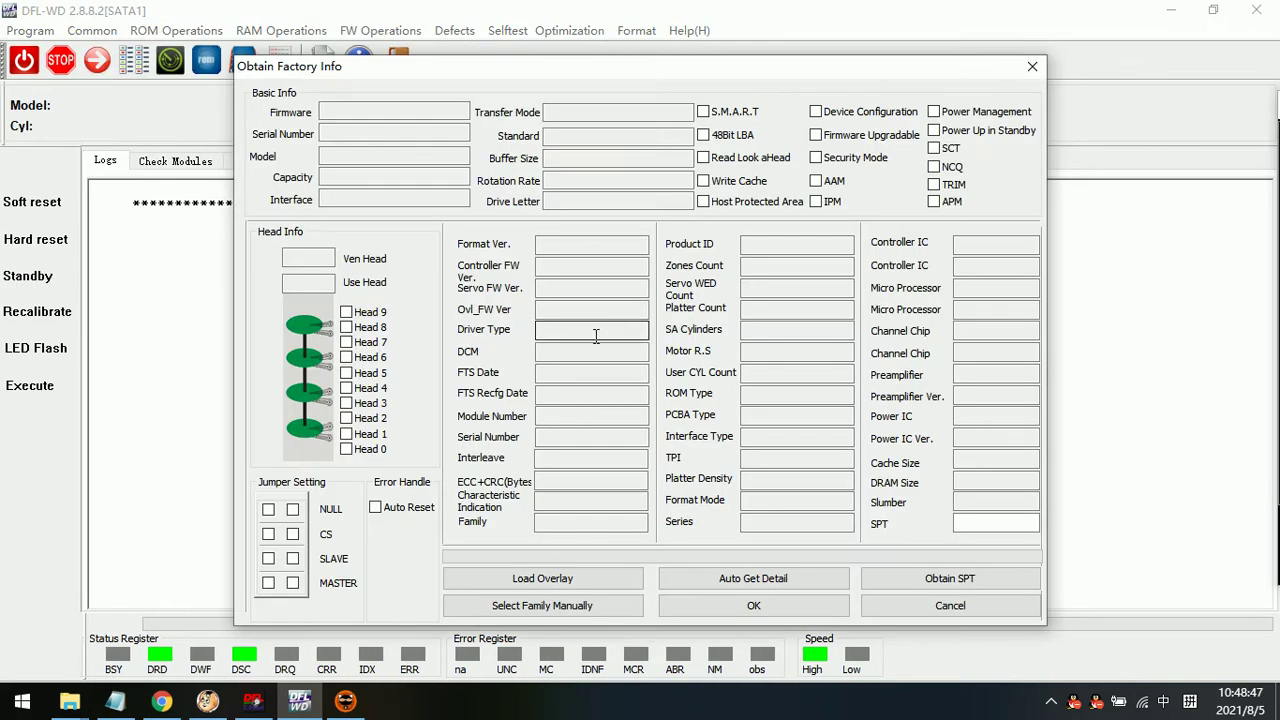
# Automatically obtain the drive's factory details and accept the default firmware directory for this drive
pyautogui.click(774, 580)
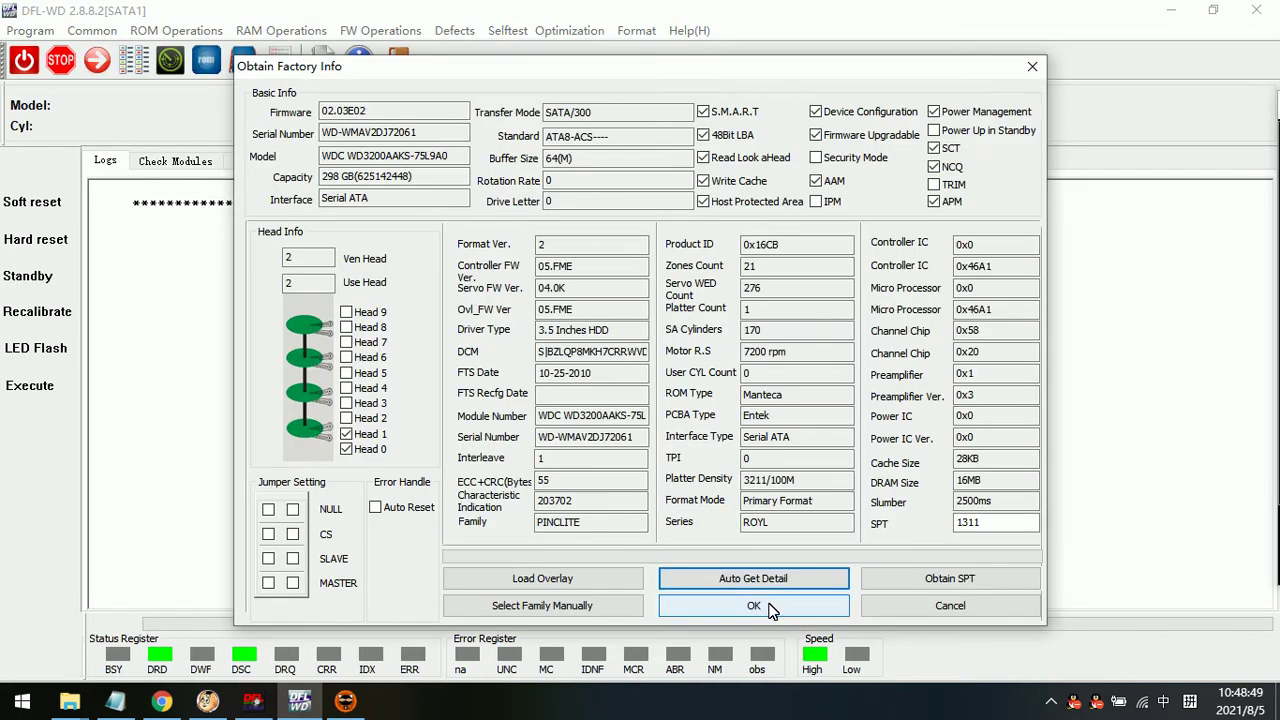
pyautogui.click(762, 610)
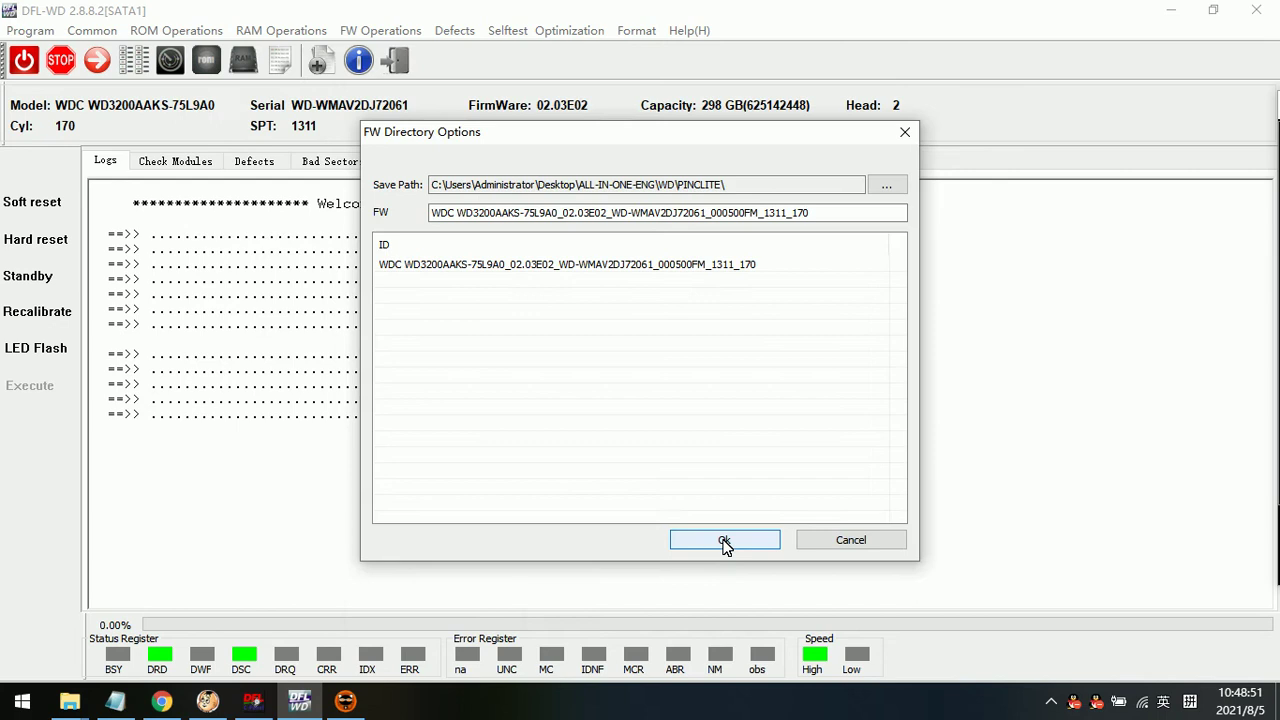
pyautogui.click(724, 540)
# Show the list of firmware modules for checking and sort it by module ID
pyautogui.click(198, 164)
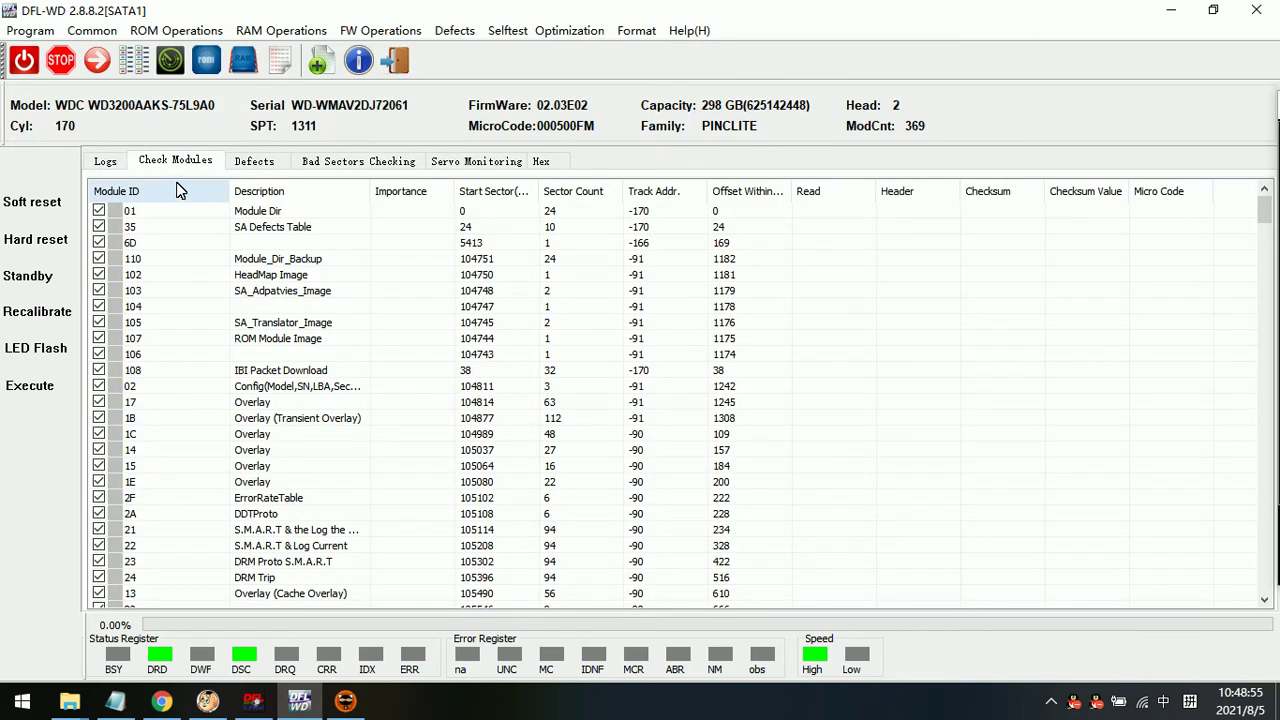
pyautogui.click(155, 186)
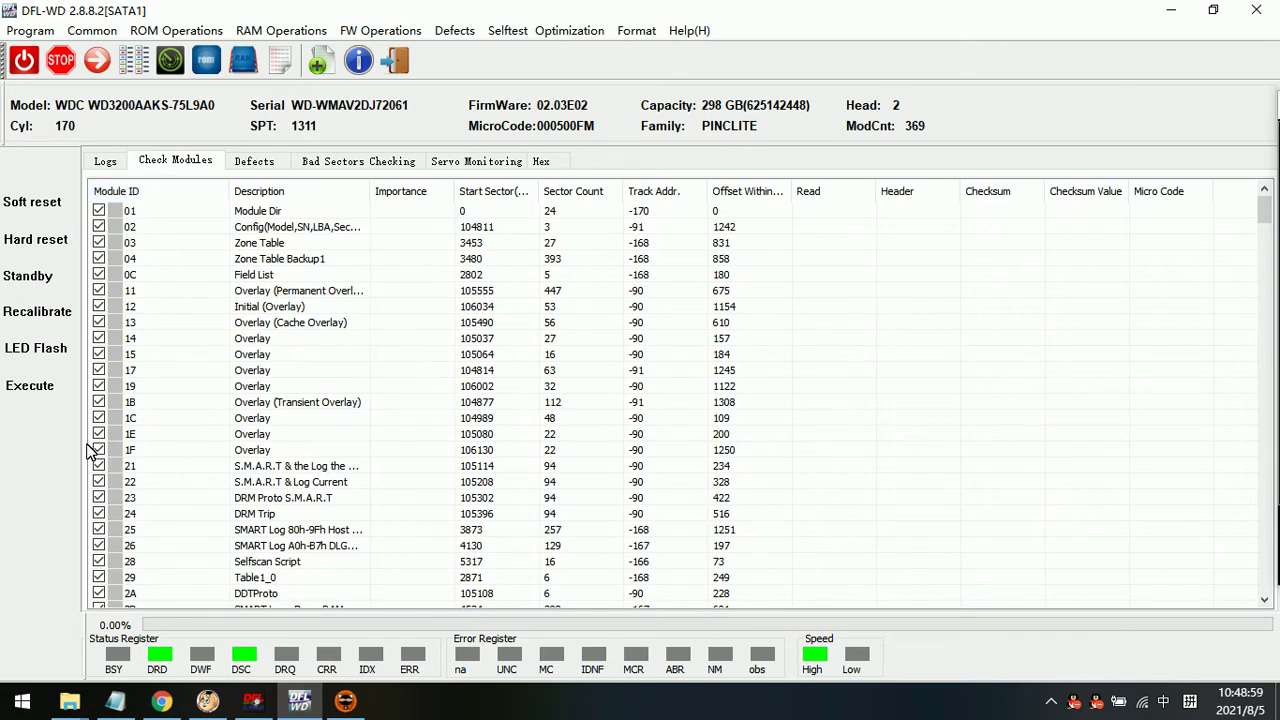
pyautogui.scroll(-5, 133, 525)
pyautogui.scroll(5, 131, 515)
pyautogui.click(165, 163)
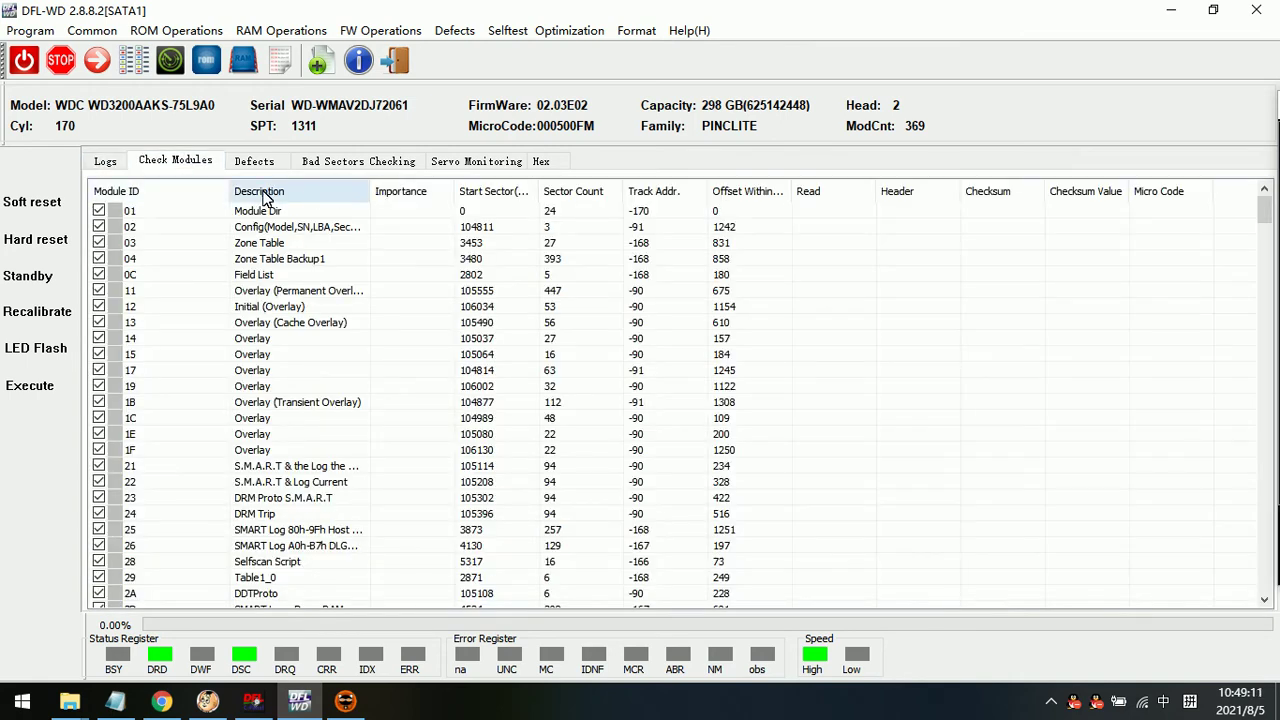
pyautogui.click(138, 190)
pyautogui.click(140, 193)
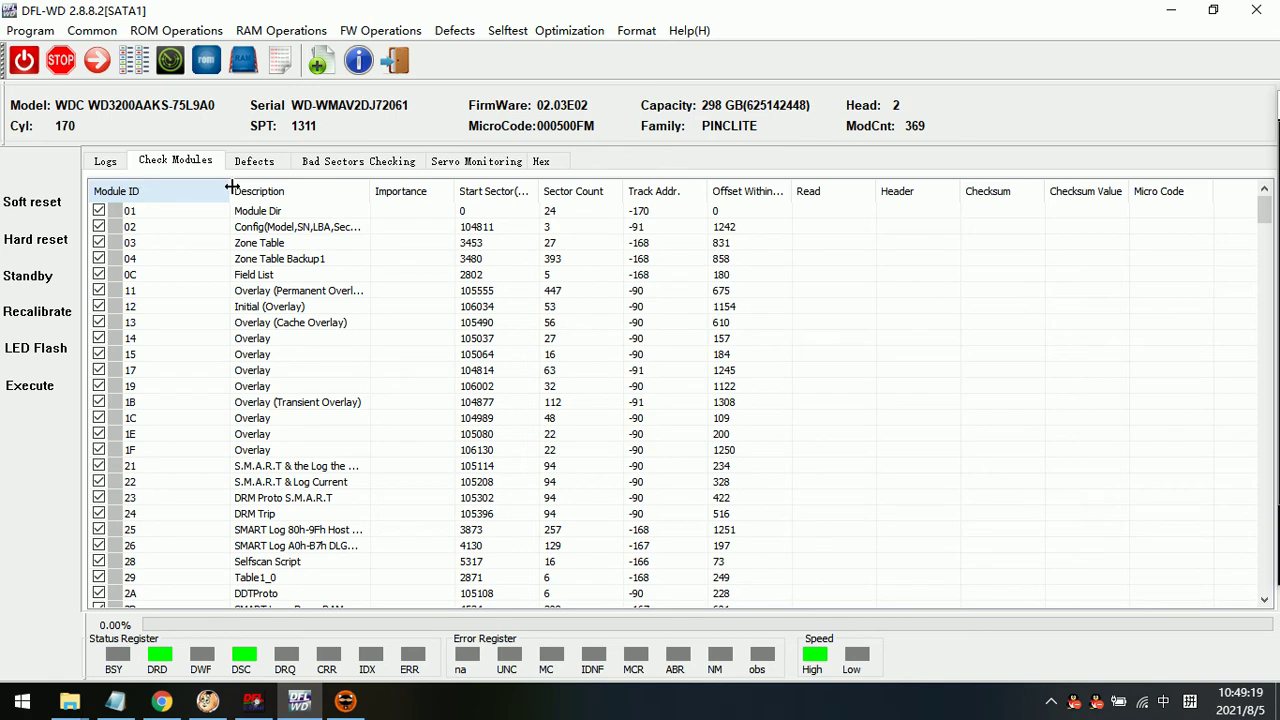
# Look through the Hex, Bad Sectors Checking and Defects views, returning to the module list at the end
pyautogui.click(541, 162)
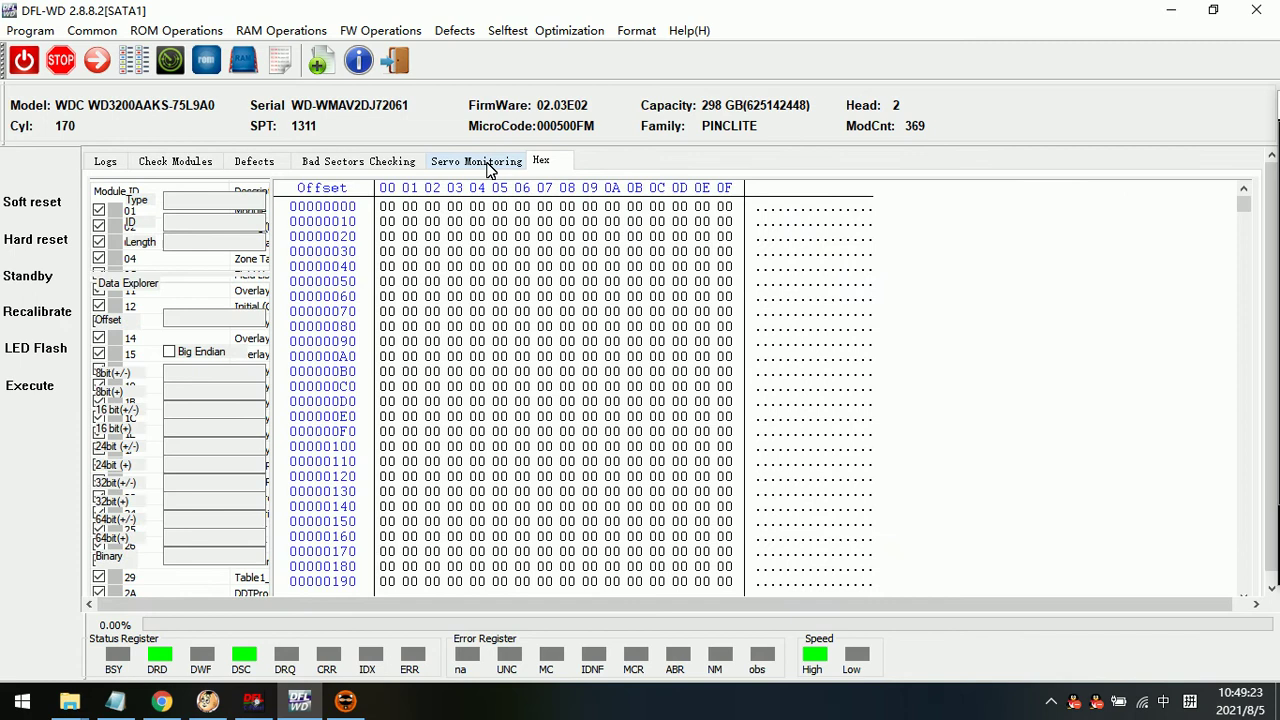
pyautogui.scroll(-6, 472, 550)
pyautogui.scroll(-11, 472, 550)
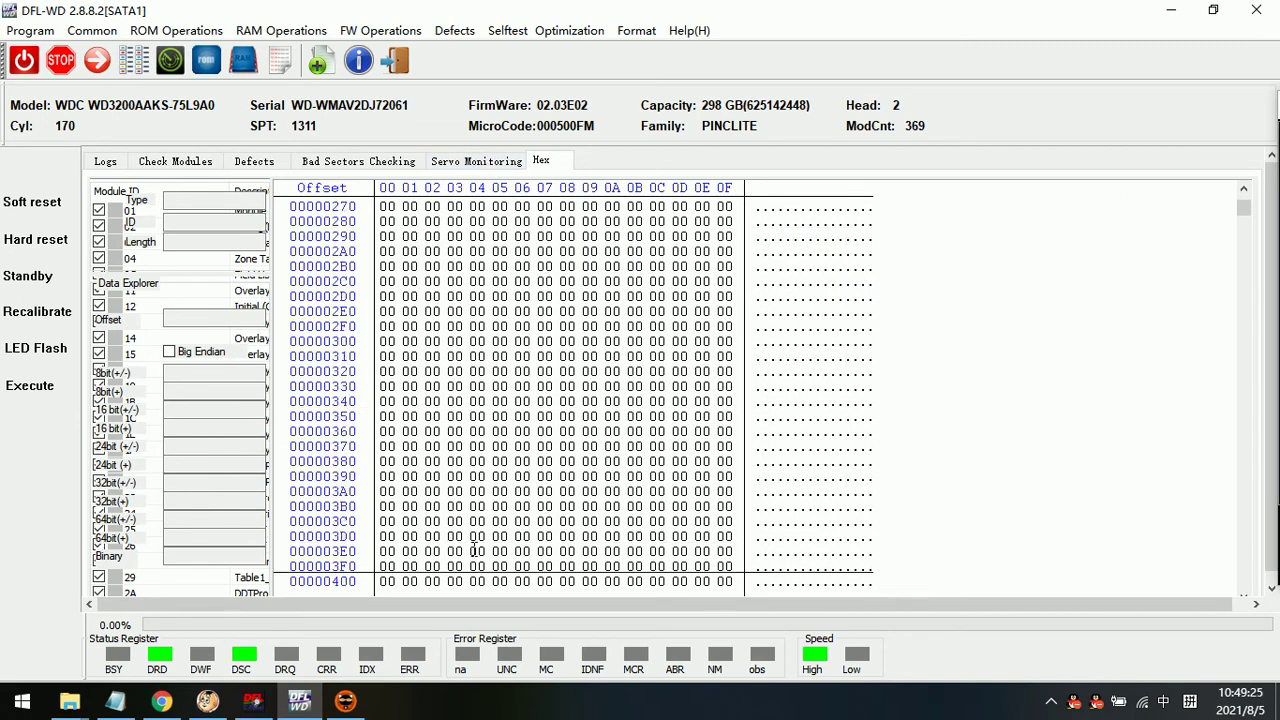
pyautogui.moveTo(1276, 200)
pyautogui.click(1163, 107)
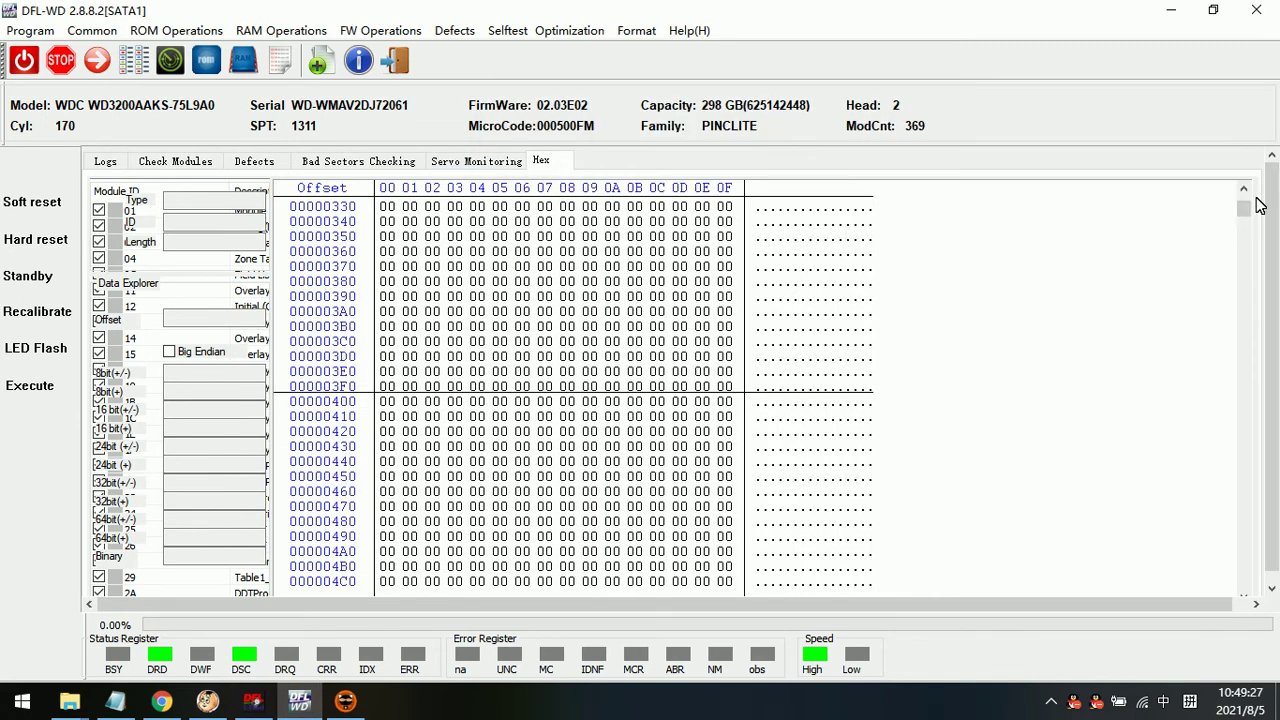
pyautogui.moveTo(1250, 208); pyautogui.dragTo(1277, 318)
pyautogui.scroll(-1, 1266, 550)
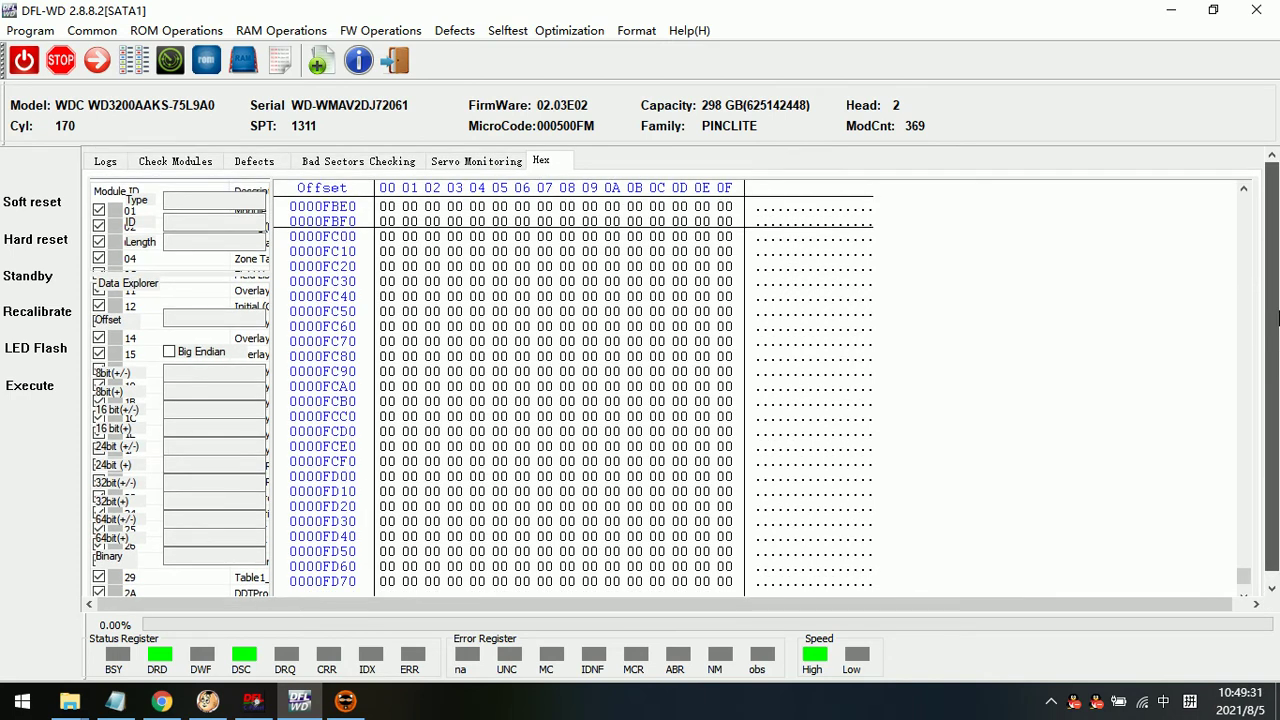
pyautogui.scroll(-1, 1277, 318)
pyautogui.scroll(1, 1277, 318)
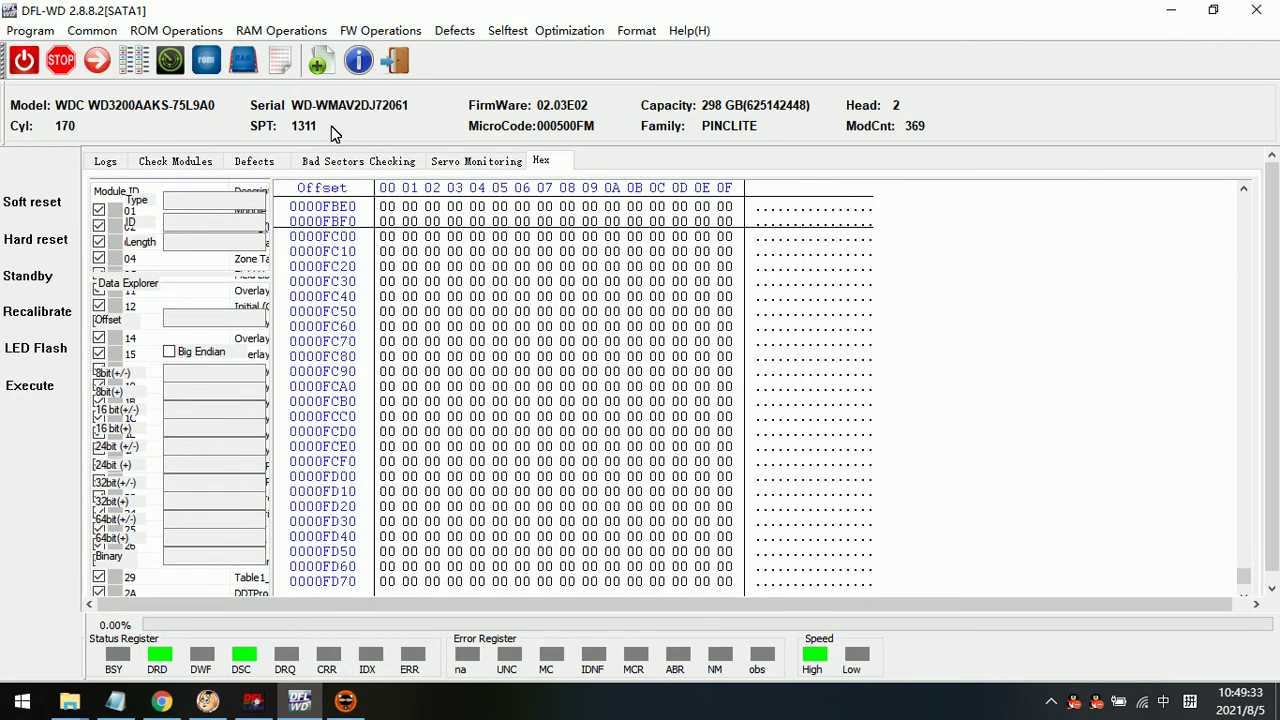
pyautogui.click(358, 161)
pyautogui.click(254, 161)
pyautogui.click(175, 161)
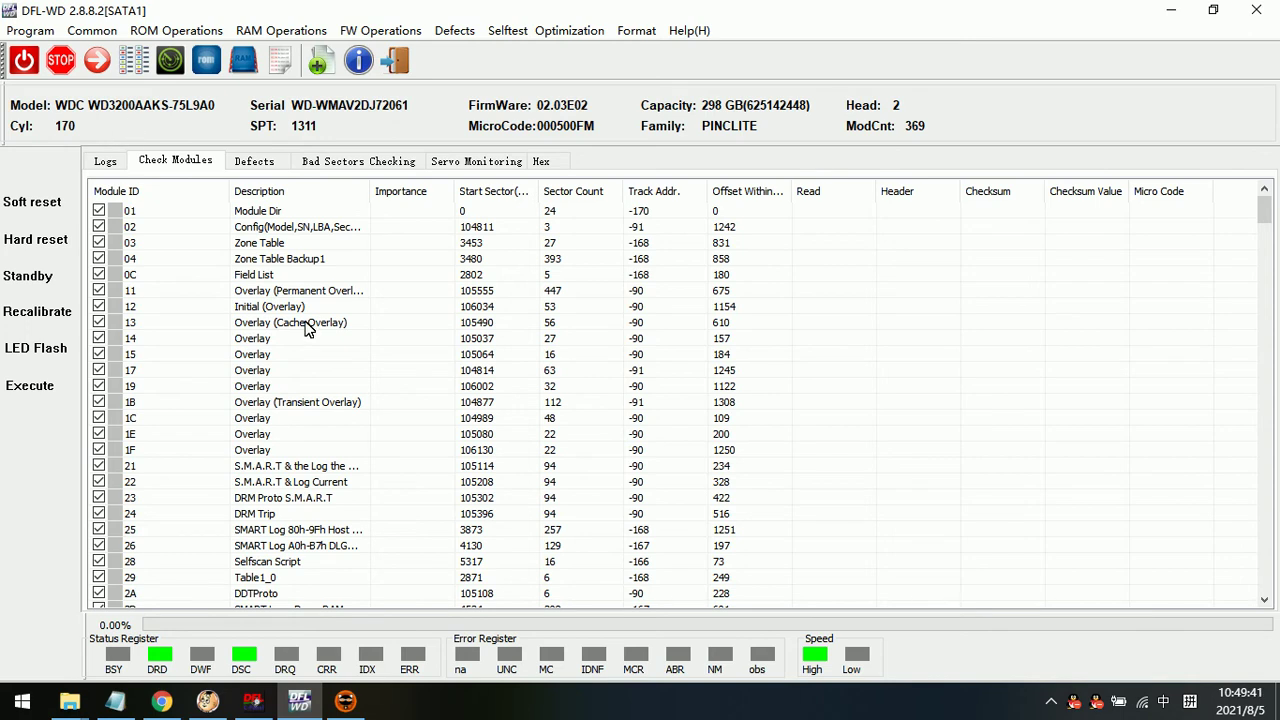
# Read the drive's ROM over ATA and save it under the proposed file name
pyautogui.click(168, 31)
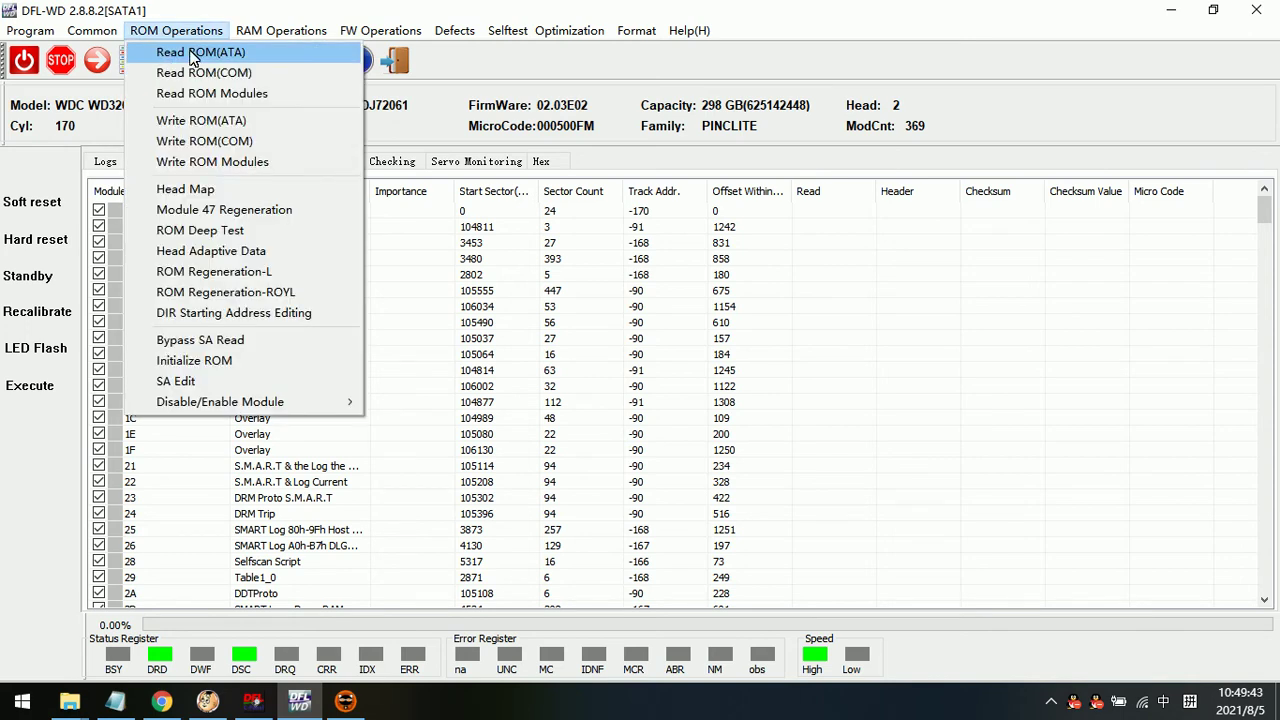
pyautogui.click(193, 57)
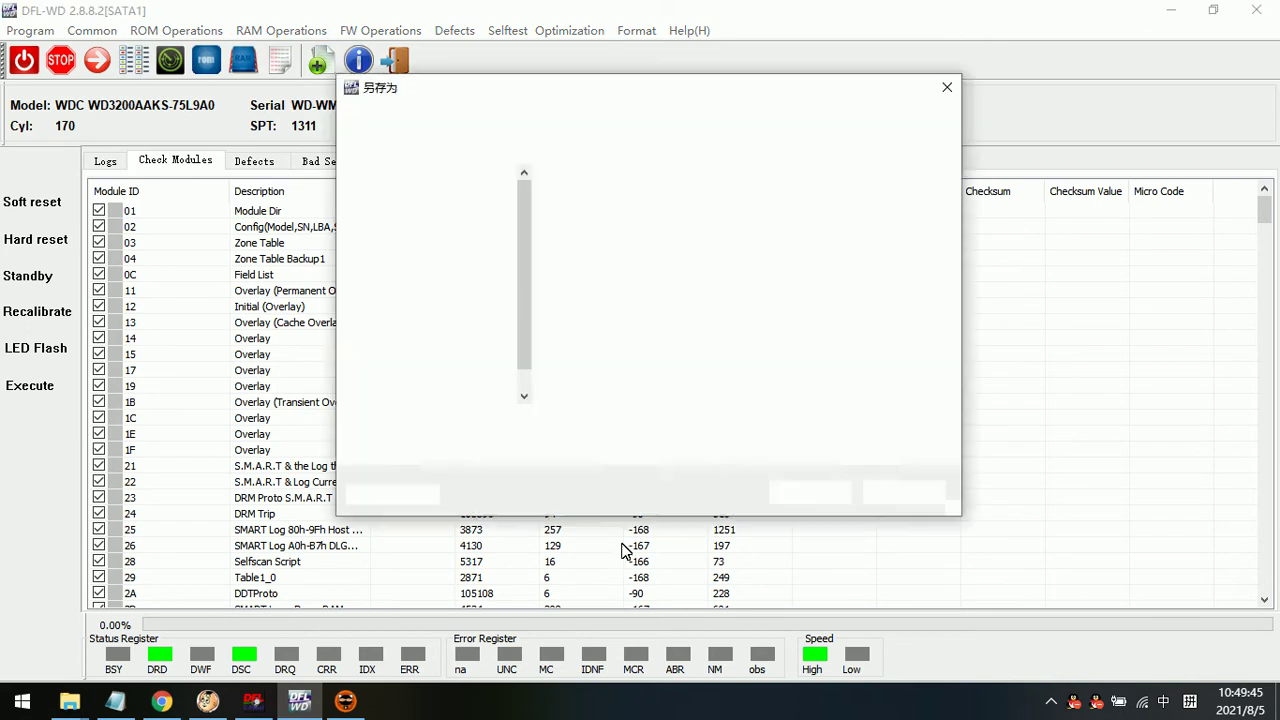
pyautogui.click(810, 491)
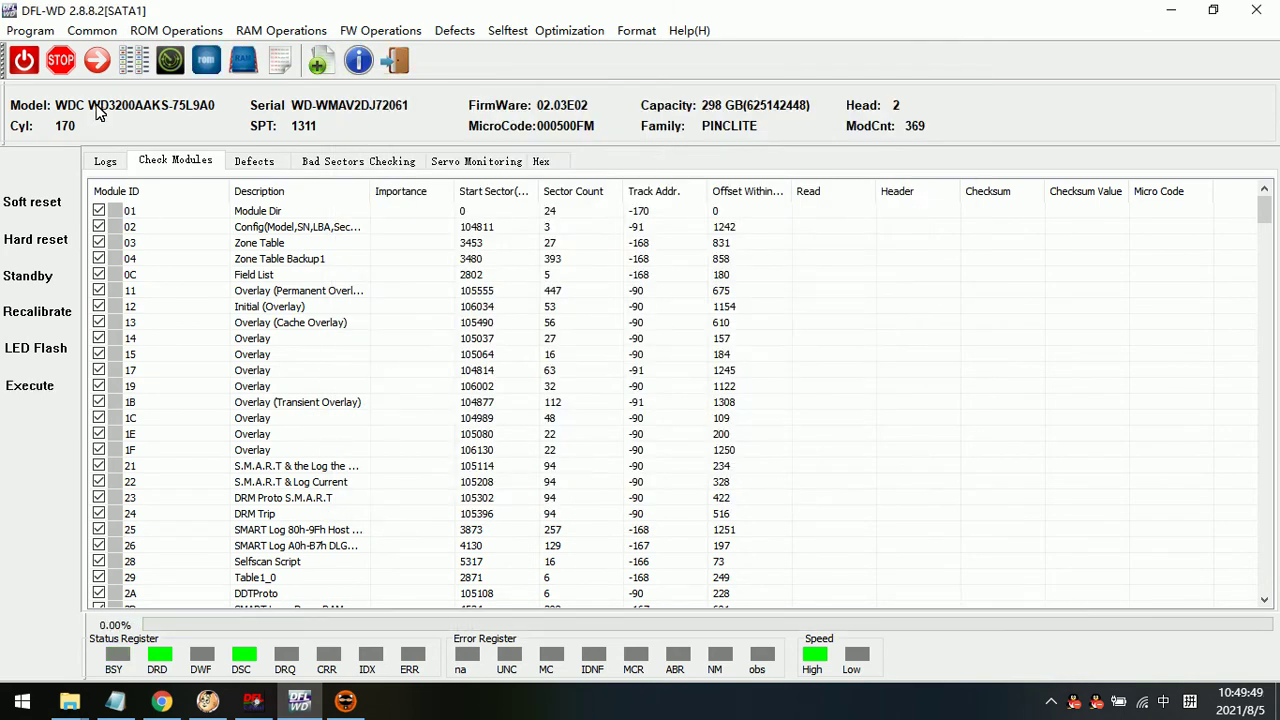
# Read ROM modules 0A, 0B, 30, 47, 0D and 4F to the default path and check the read results in the log
pyautogui.click(177, 31)
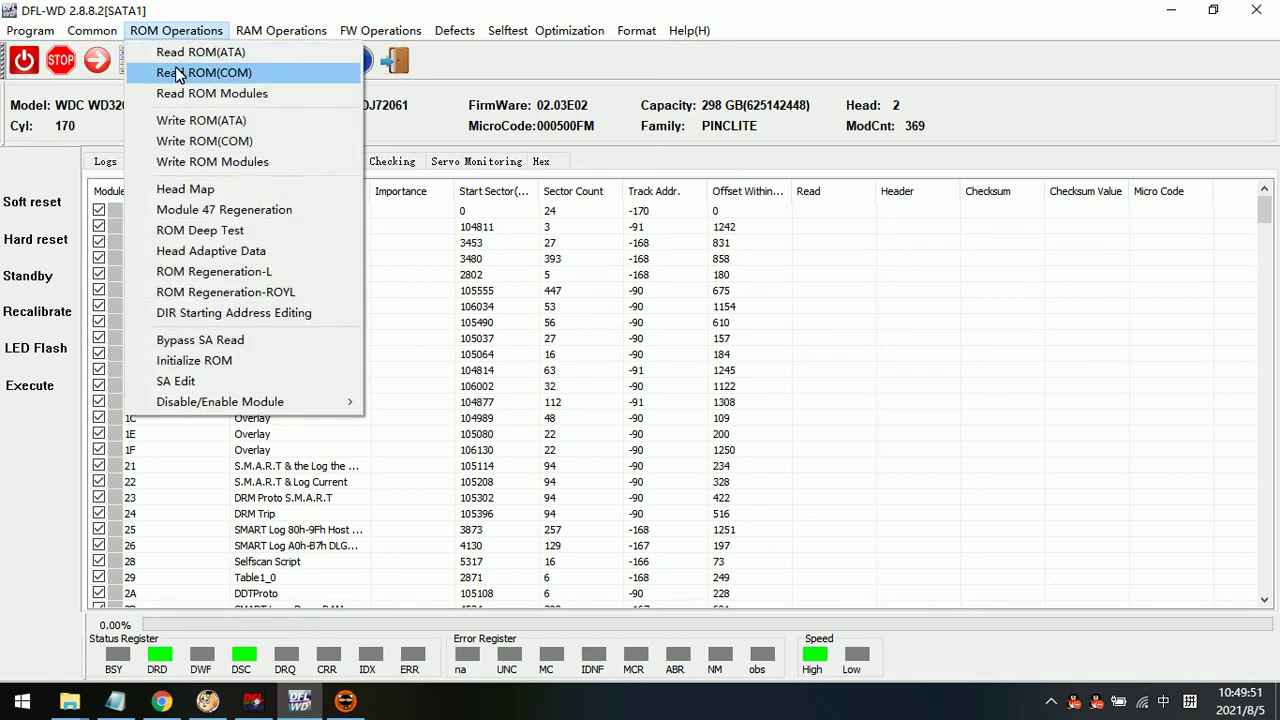
pyautogui.click(193, 89)
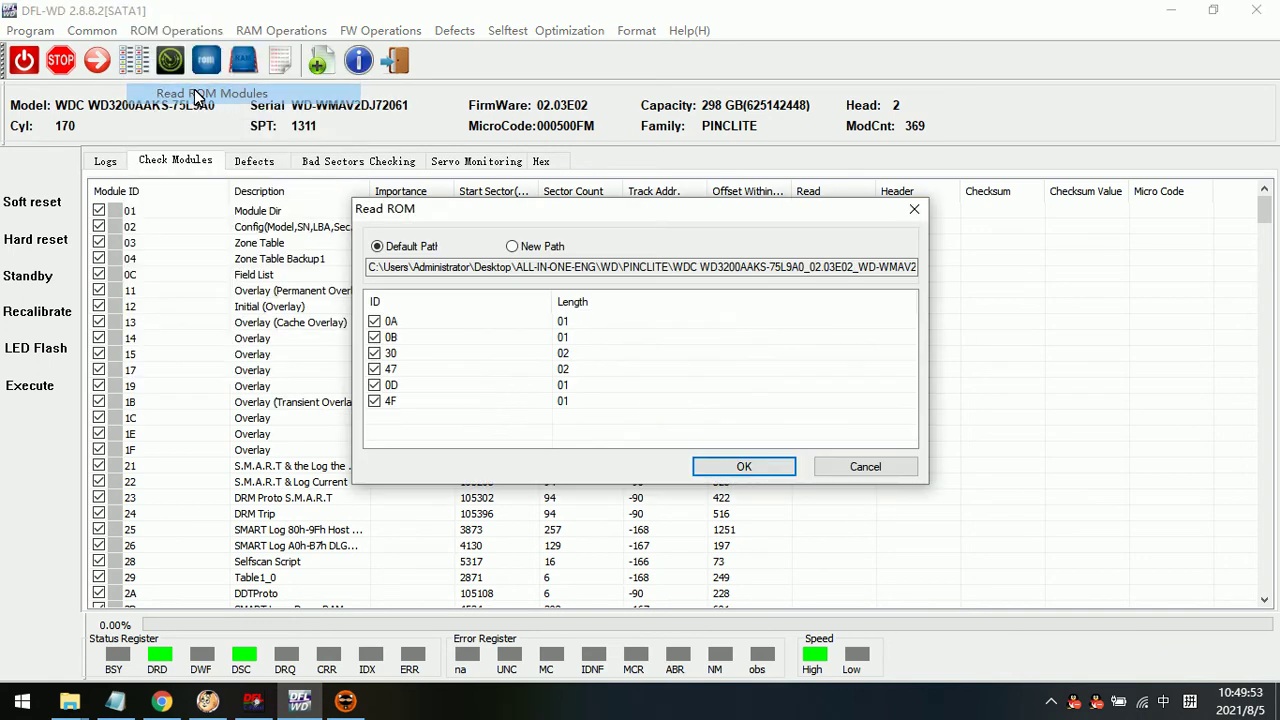
pyautogui.click(748, 467)
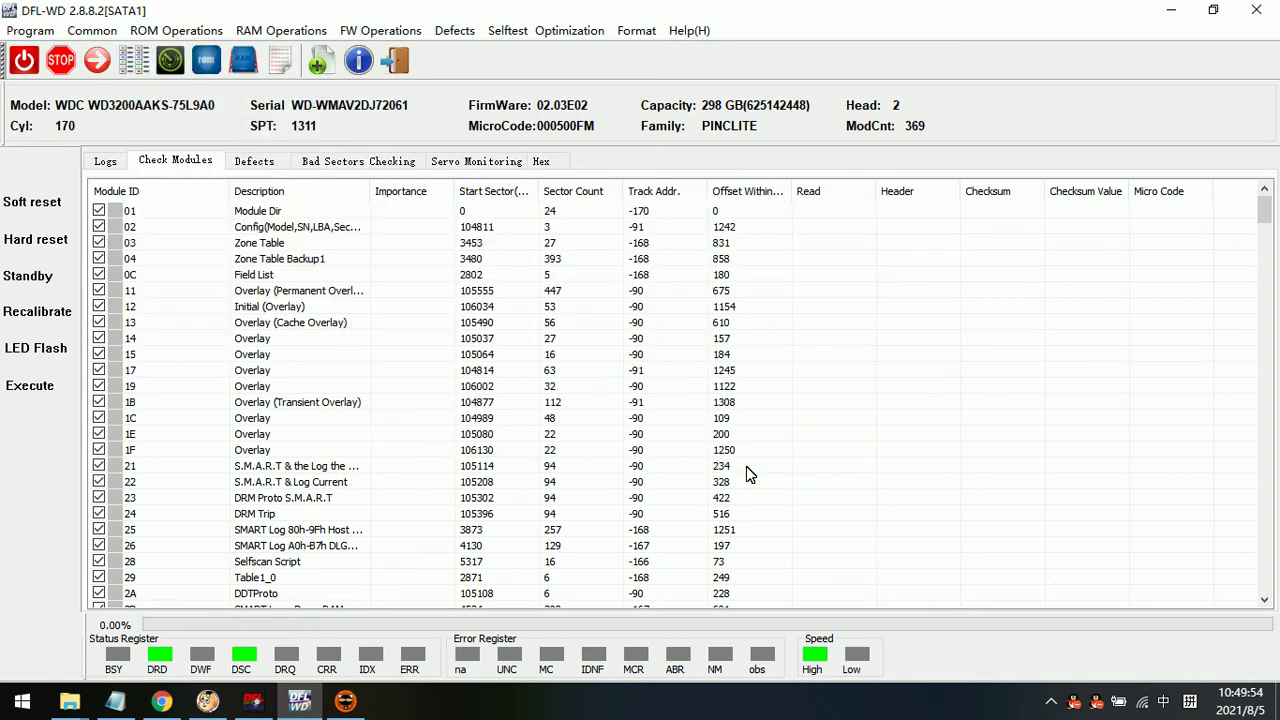
pyautogui.click(108, 163)
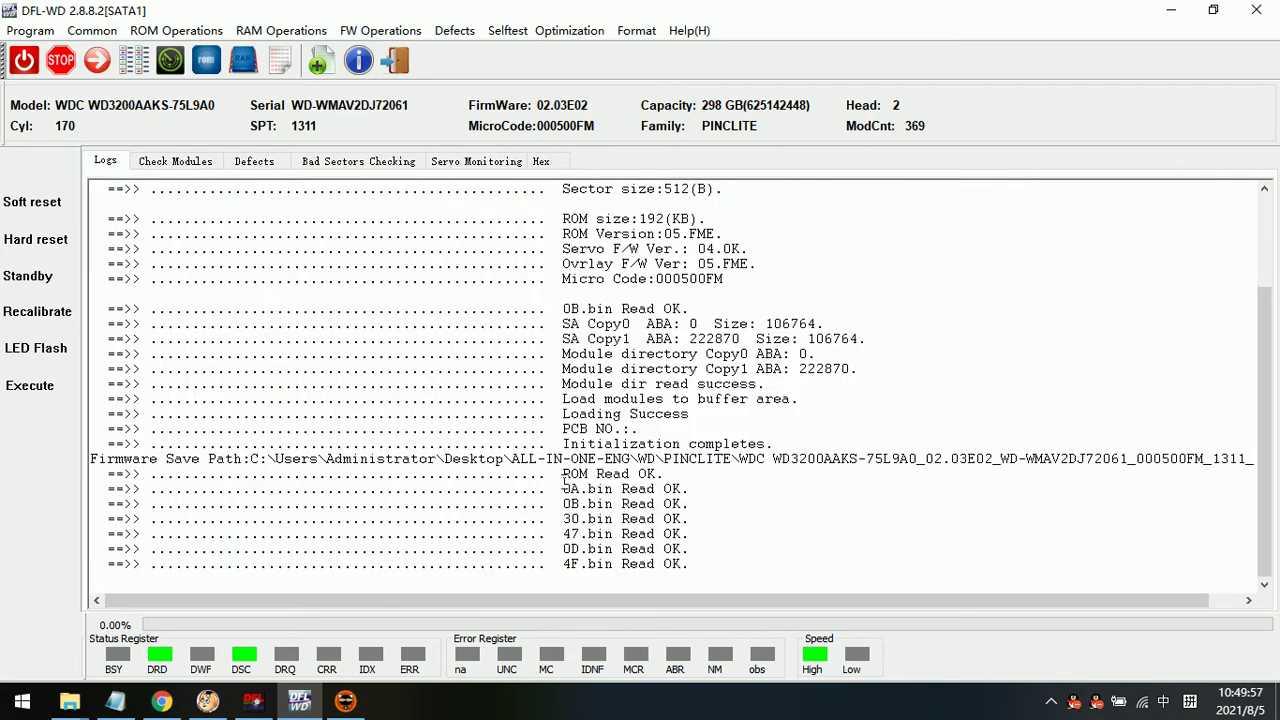
pyautogui.moveTo(564, 483); pyautogui.dragTo(720, 572)
pyautogui.click(758, 558)
# Back up all listed firmware modules according to ID to the default path
pyautogui.click(380, 30)
pyautogui.moveTo(545, 78)
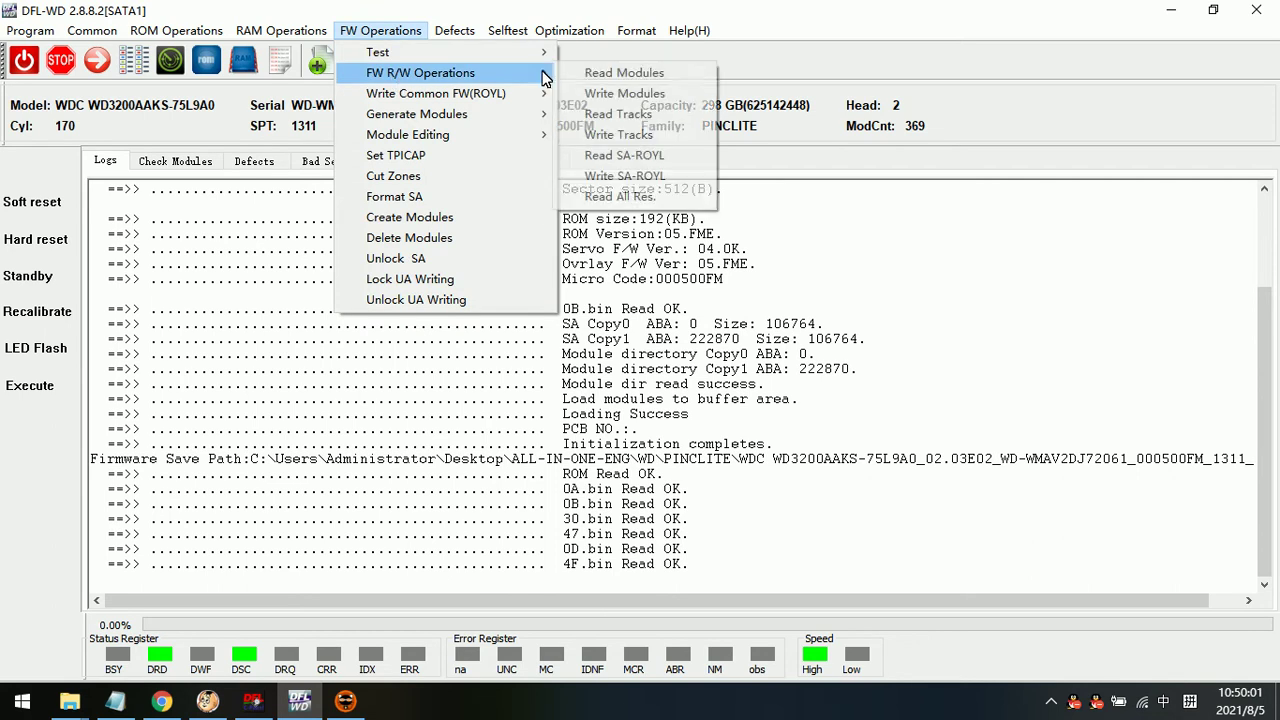
pyautogui.click(612, 73)
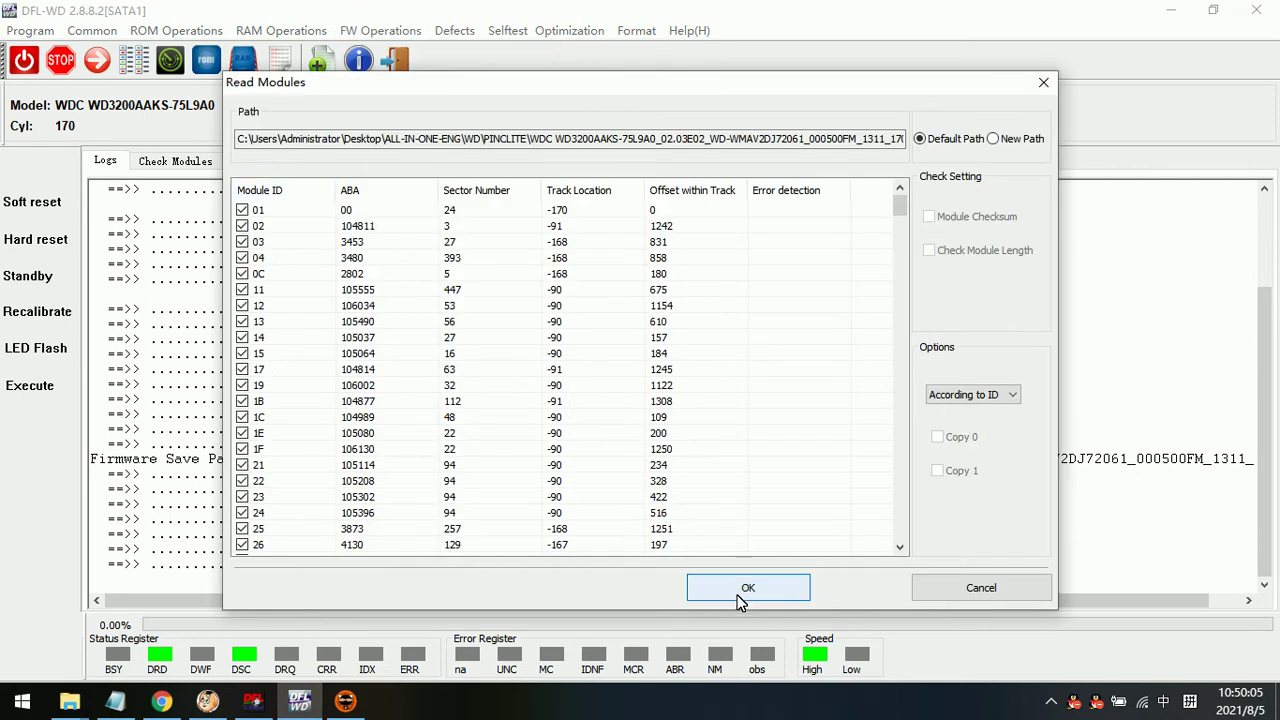
pyautogui.click(741, 592)
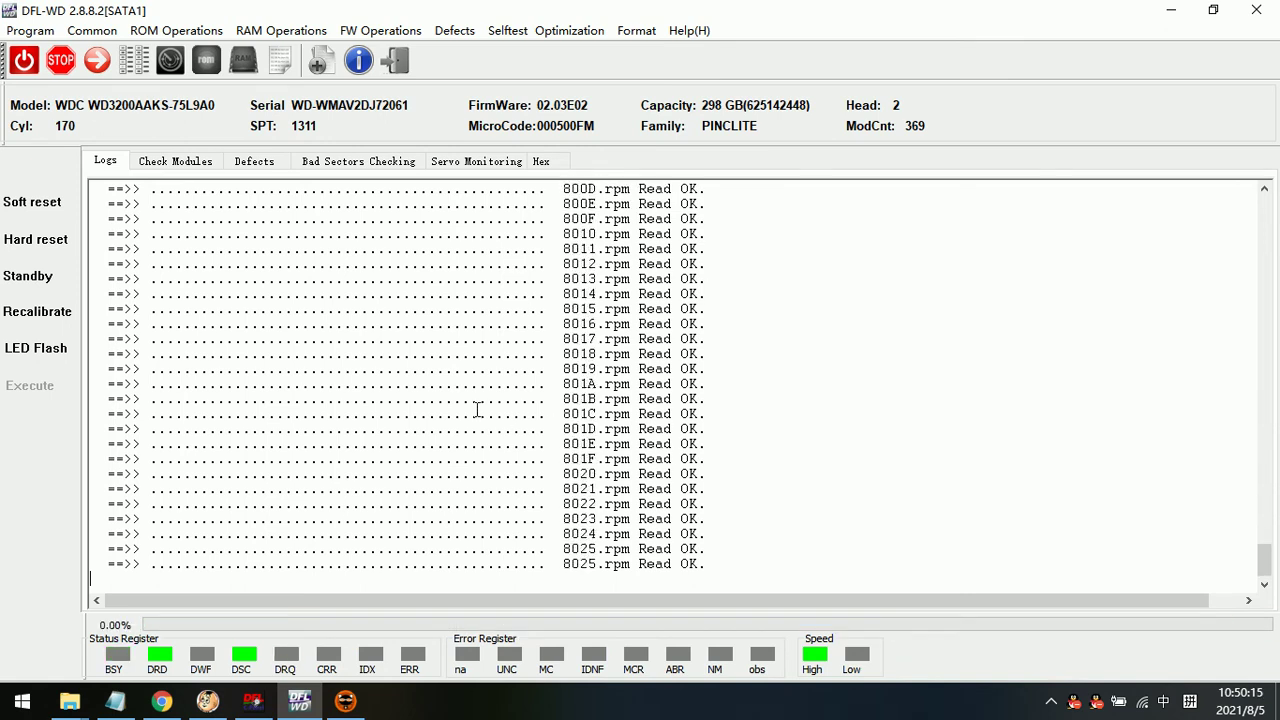
# Return to the module list and look at the Translator operations available for defects
pyautogui.click(181, 165)
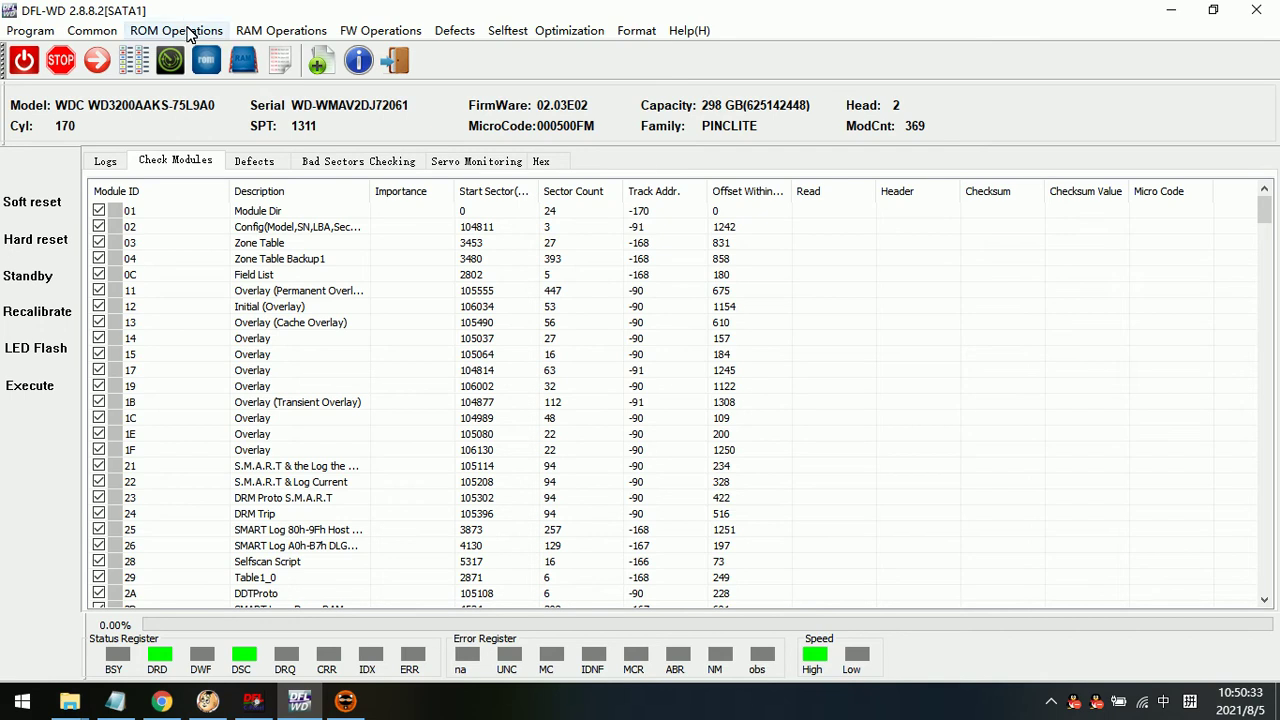
pyautogui.click(370, 32)
pyautogui.moveTo(454, 31)
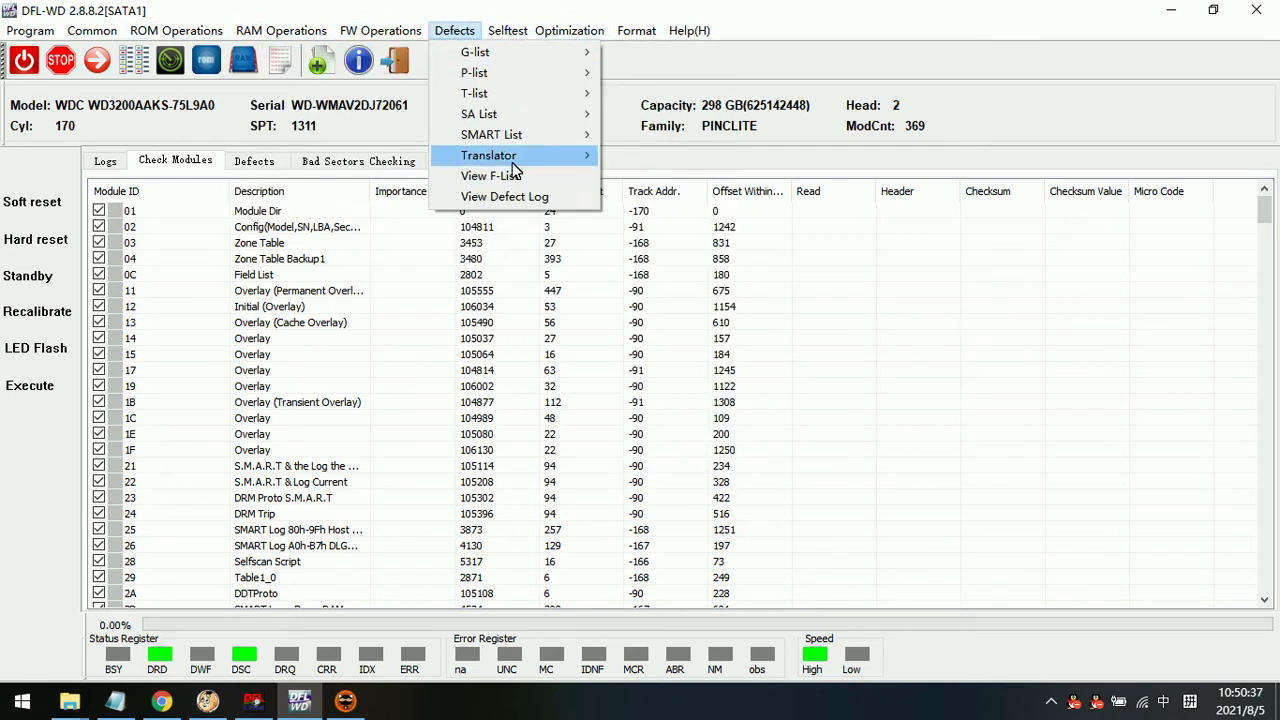
pyautogui.moveTo(523, 157)
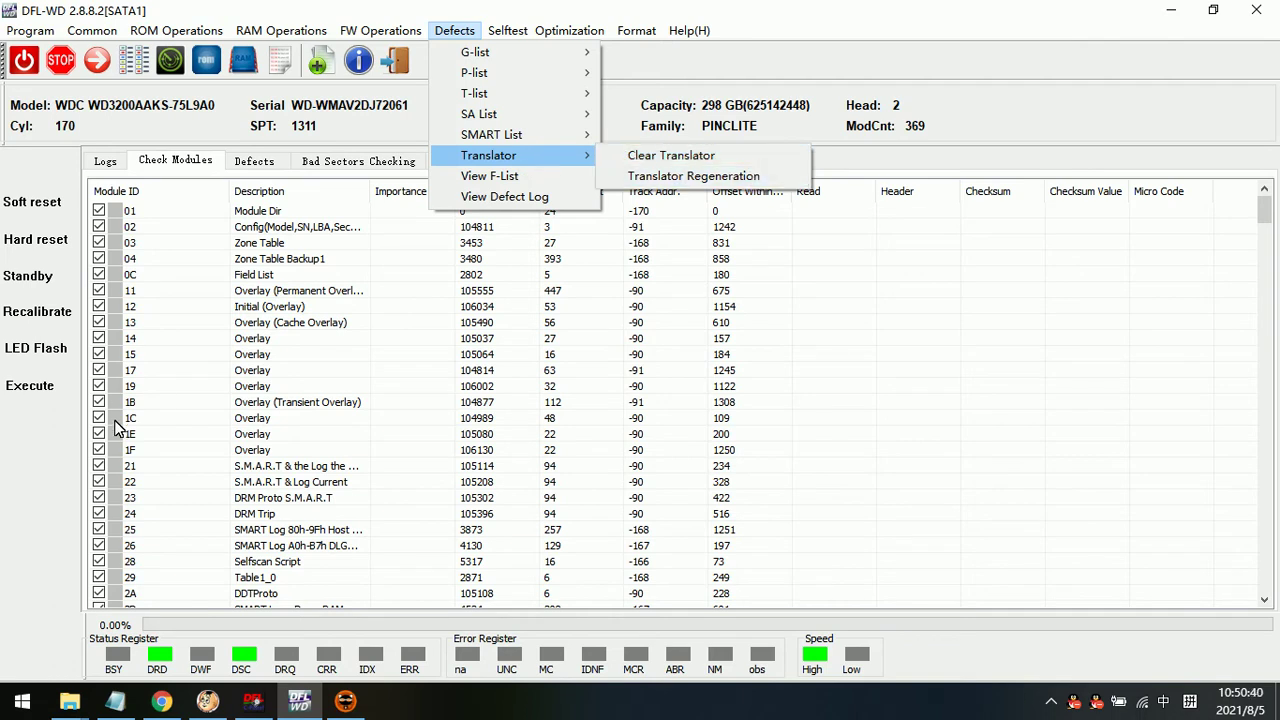
pyautogui.click(187, 468)
# Examine the hex contents of module 31 (PushDown List) and module 32 (Relo List), closing each without writing
pyautogui.scroll(-3, 226, 466)
pyautogui.scroll(-3, 228, 466)
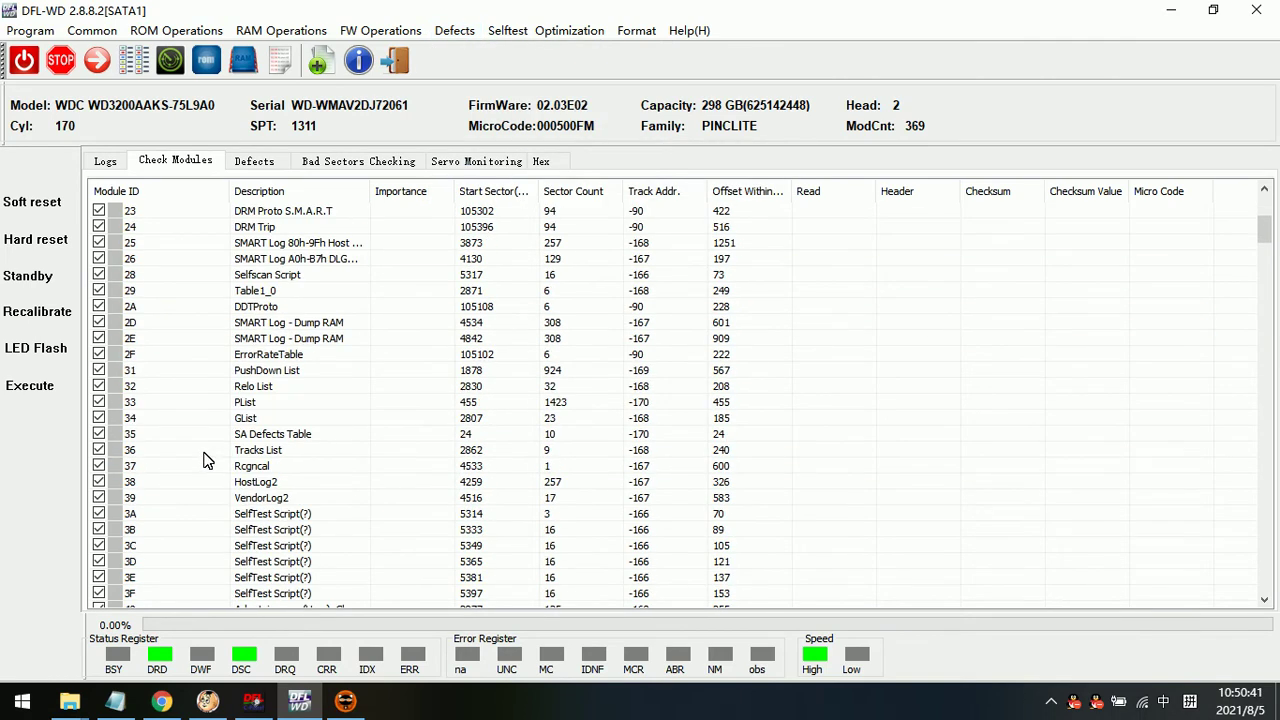
pyautogui.doubleClick(190, 372)
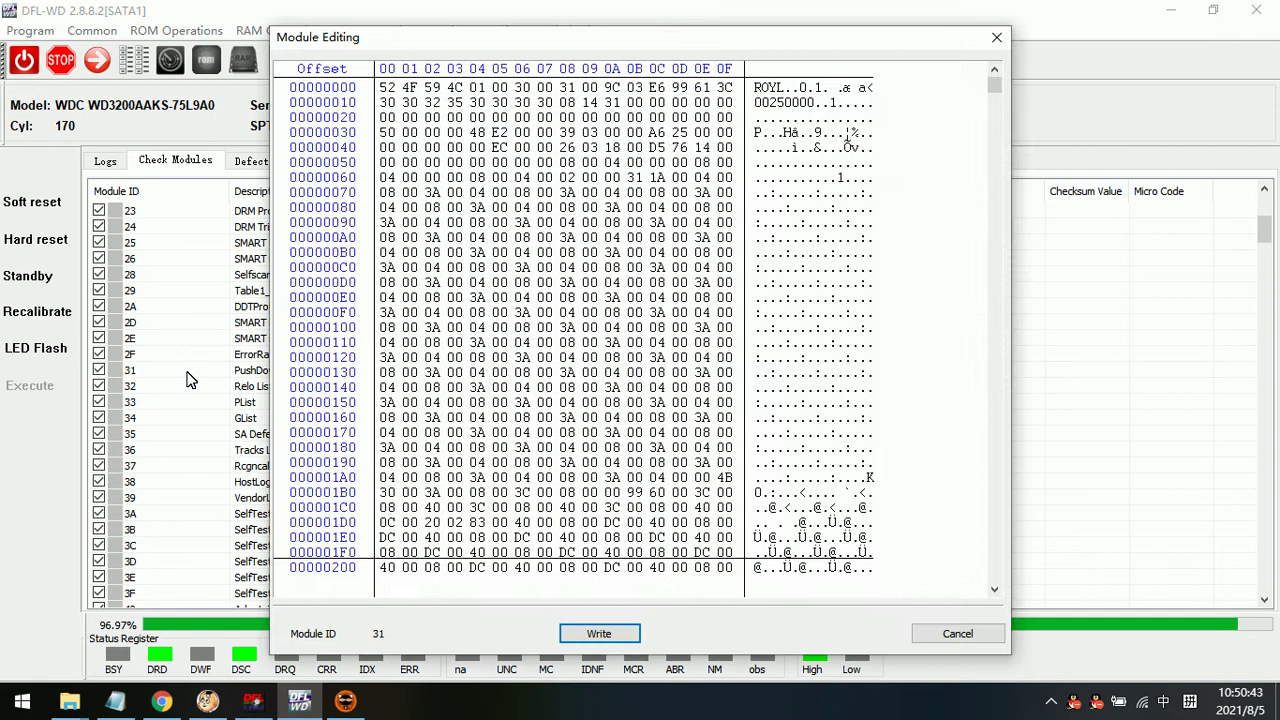
pyautogui.click(635, 208)
pyautogui.scroll(-16, 512, 282)
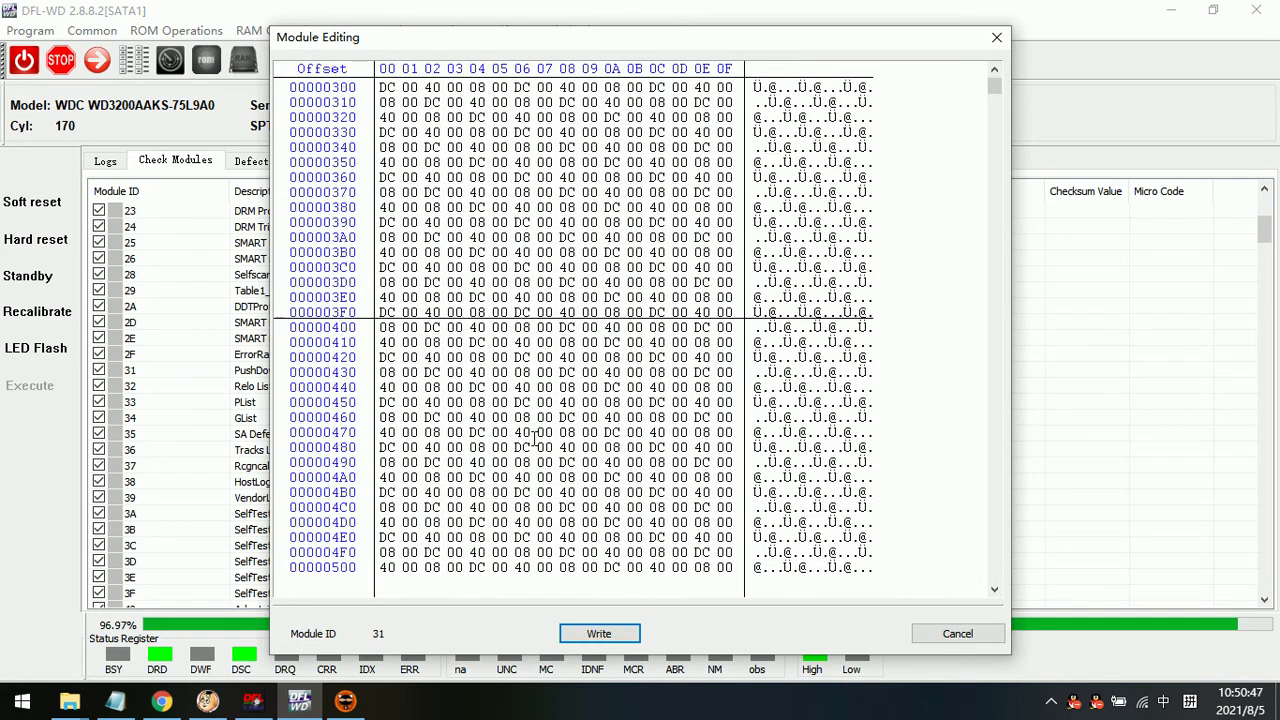
pyautogui.scroll(16, 535, 440)
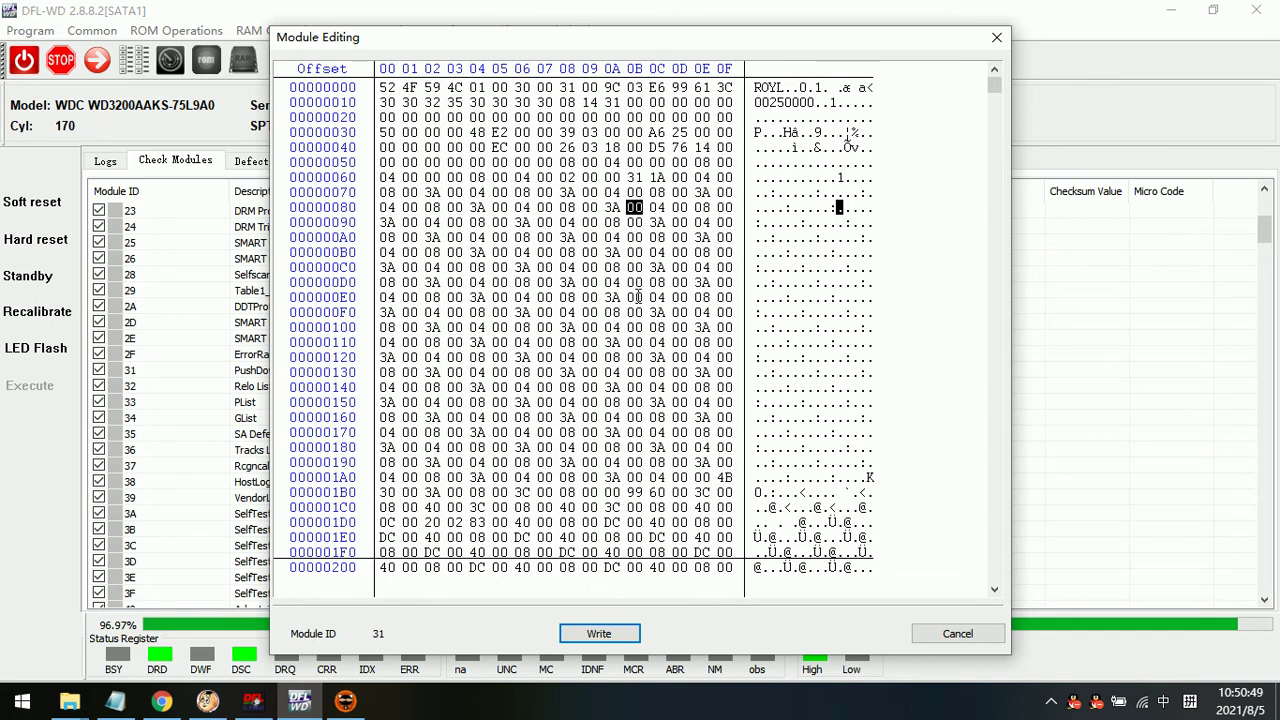
pyautogui.click(997, 37)
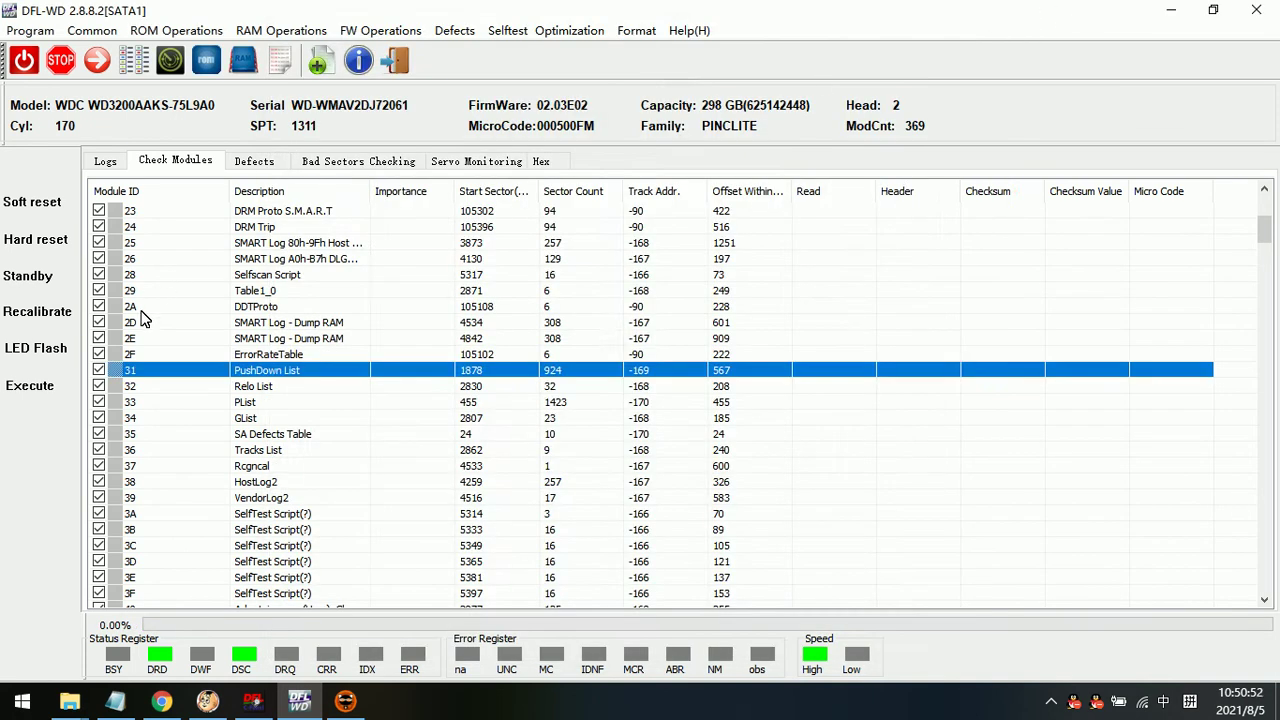
pyautogui.doubleClick(138, 388)
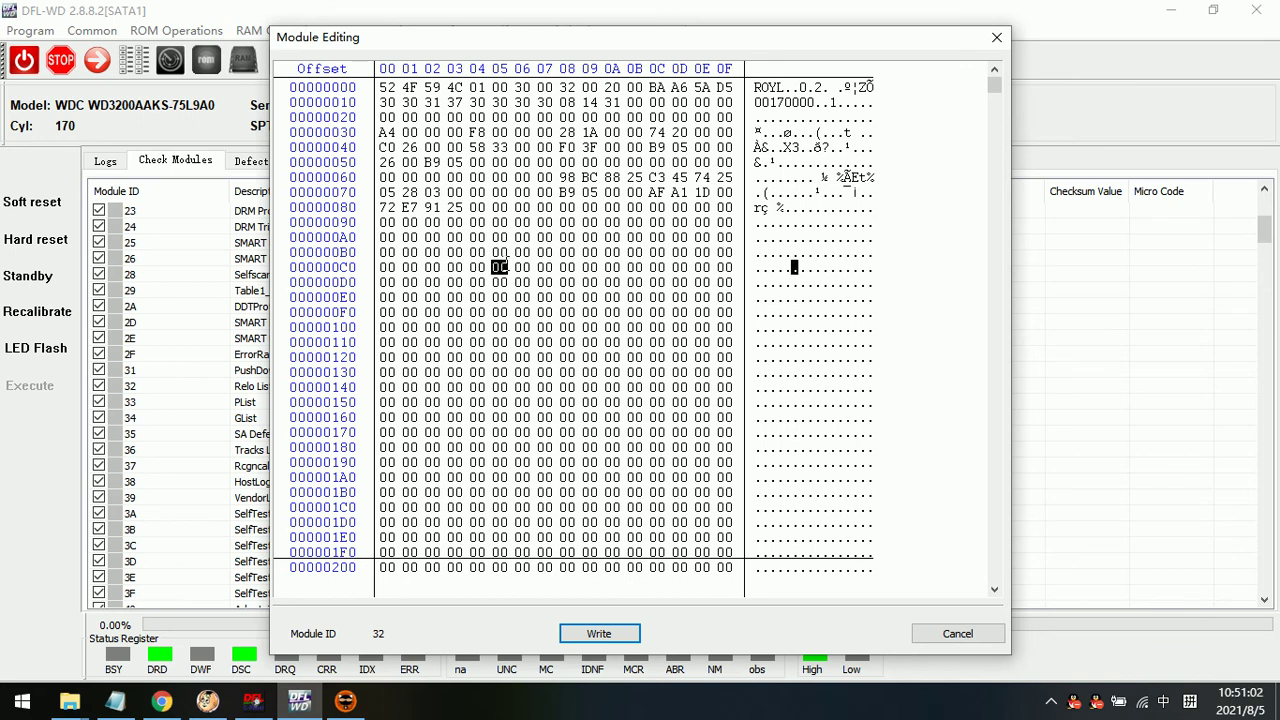
pyautogui.click(996, 37)
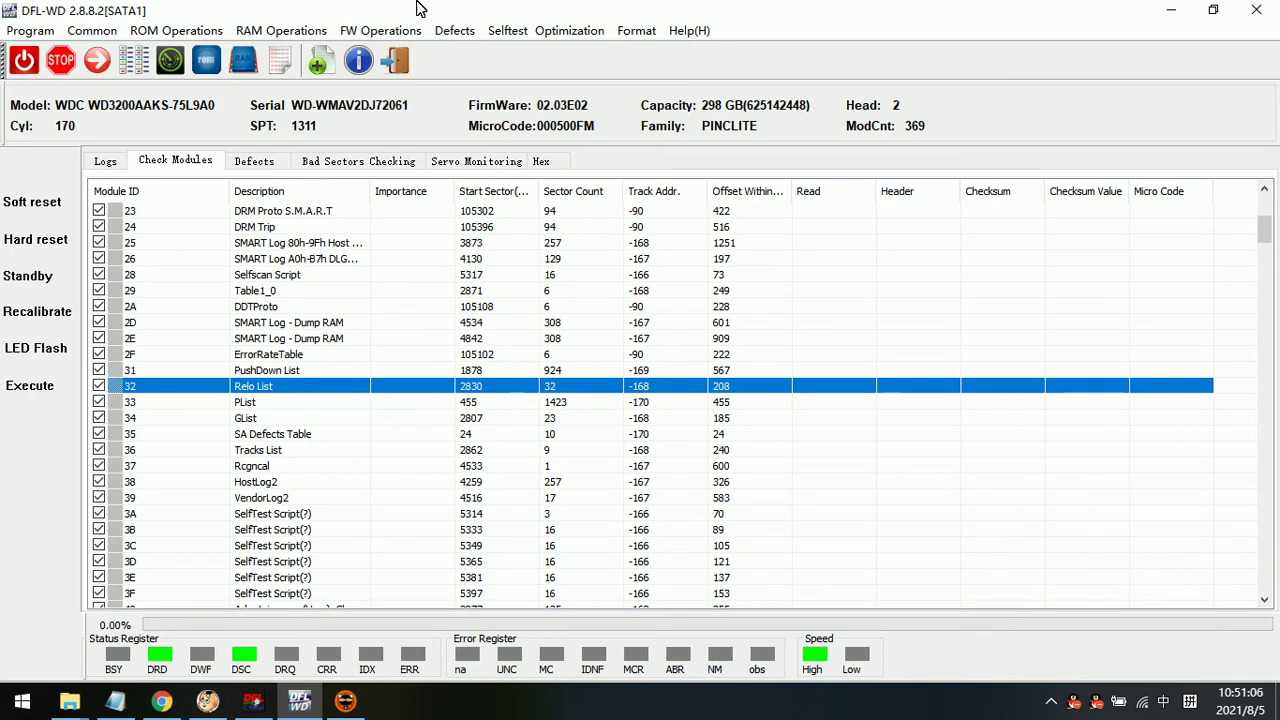
# Clear the drive's translator and review the log entries for modules 31 and 32
pyautogui.click(455, 30)
pyautogui.moveTo(510, 155)
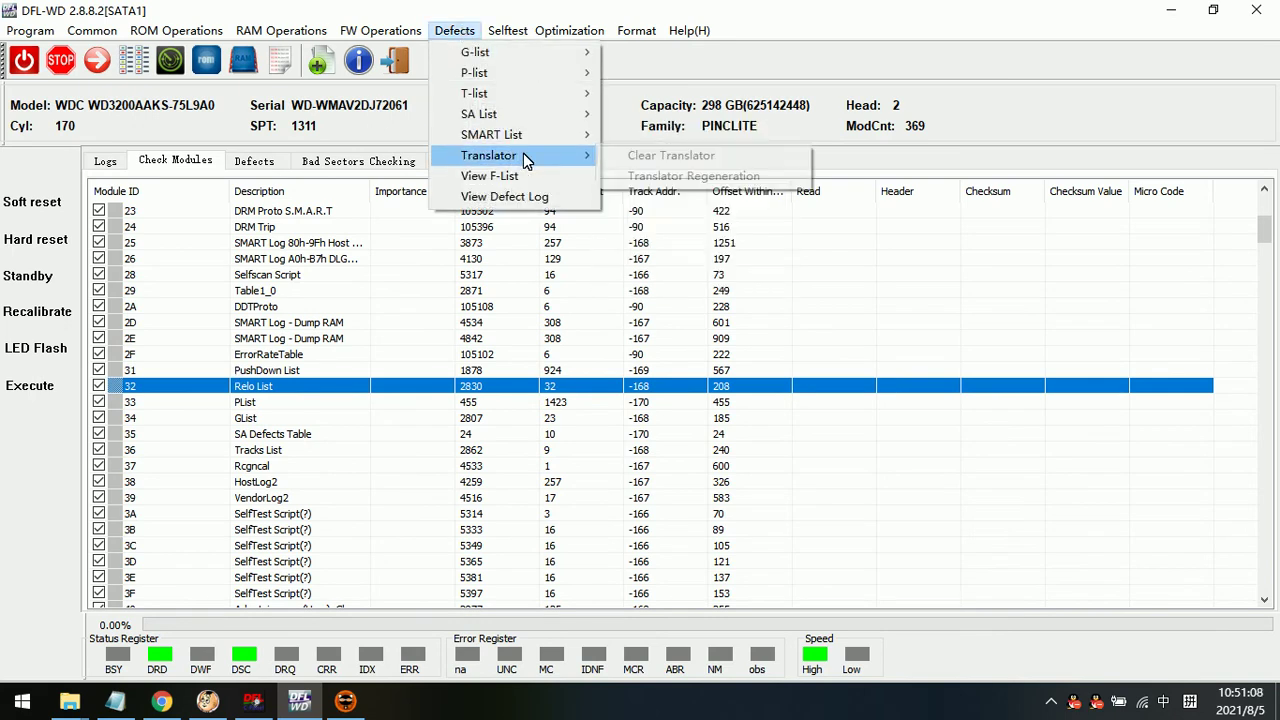
pyautogui.click(660, 156)
pyautogui.click(601, 387)
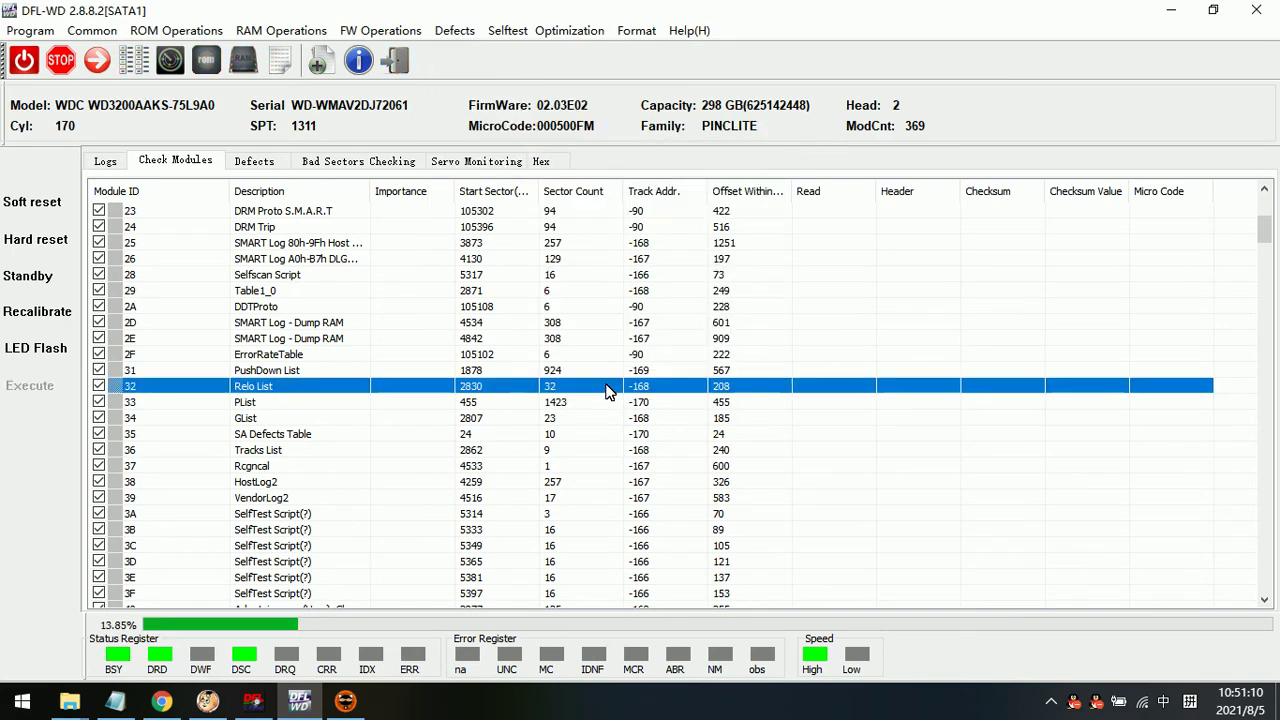
pyautogui.click(105, 160)
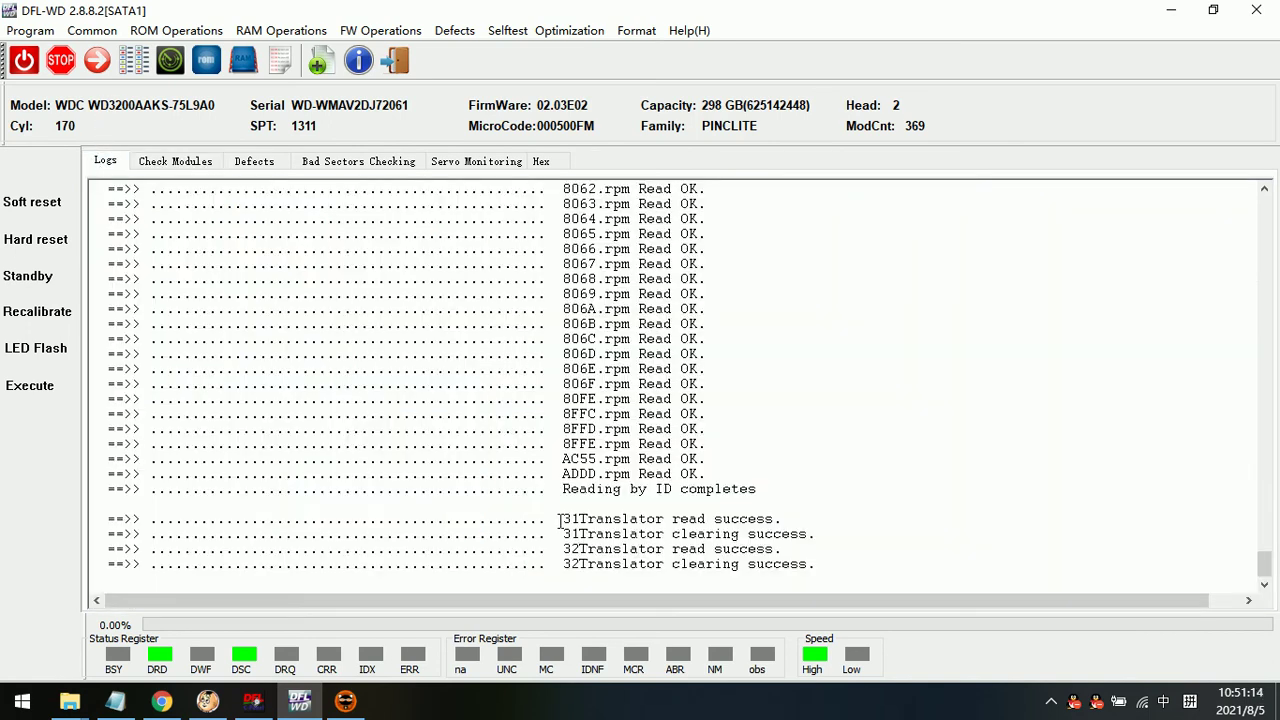
pyautogui.moveTo(564, 519); pyautogui.dragTo(823, 518)
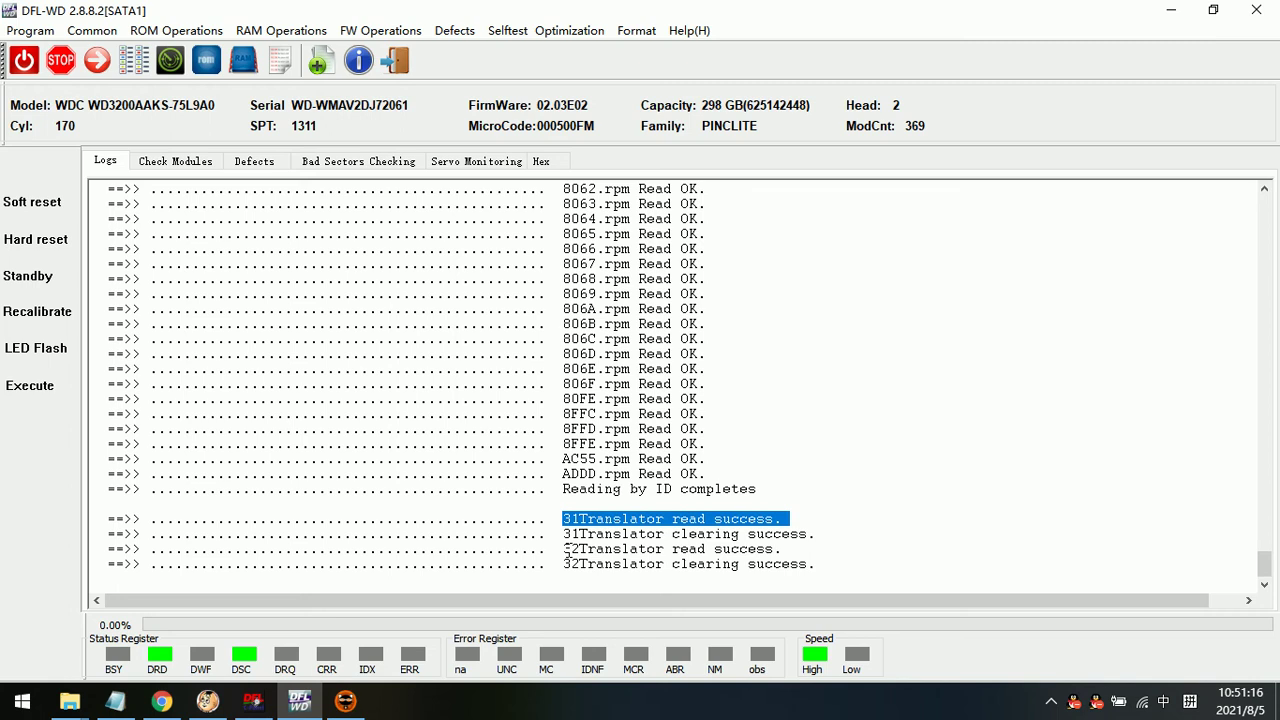
pyautogui.moveTo(567, 549); pyautogui.dragTo(108, 520)
pyautogui.click(707, 564)
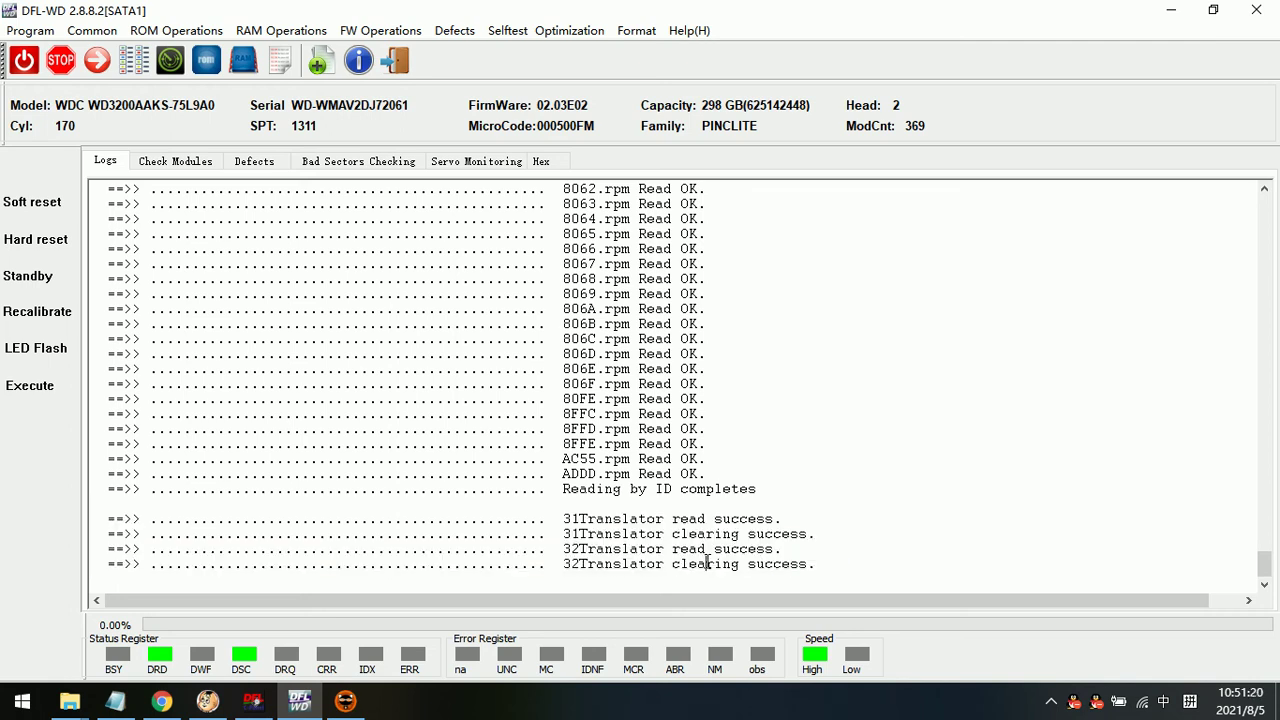
pyautogui.moveTo(875, 585); pyautogui.dragTo(85, 518)
pyautogui.click(848, 481)
# Run Translator Regeneration, watch it in servo monitoring, and check its execution result in the log
pyautogui.click(456, 32)
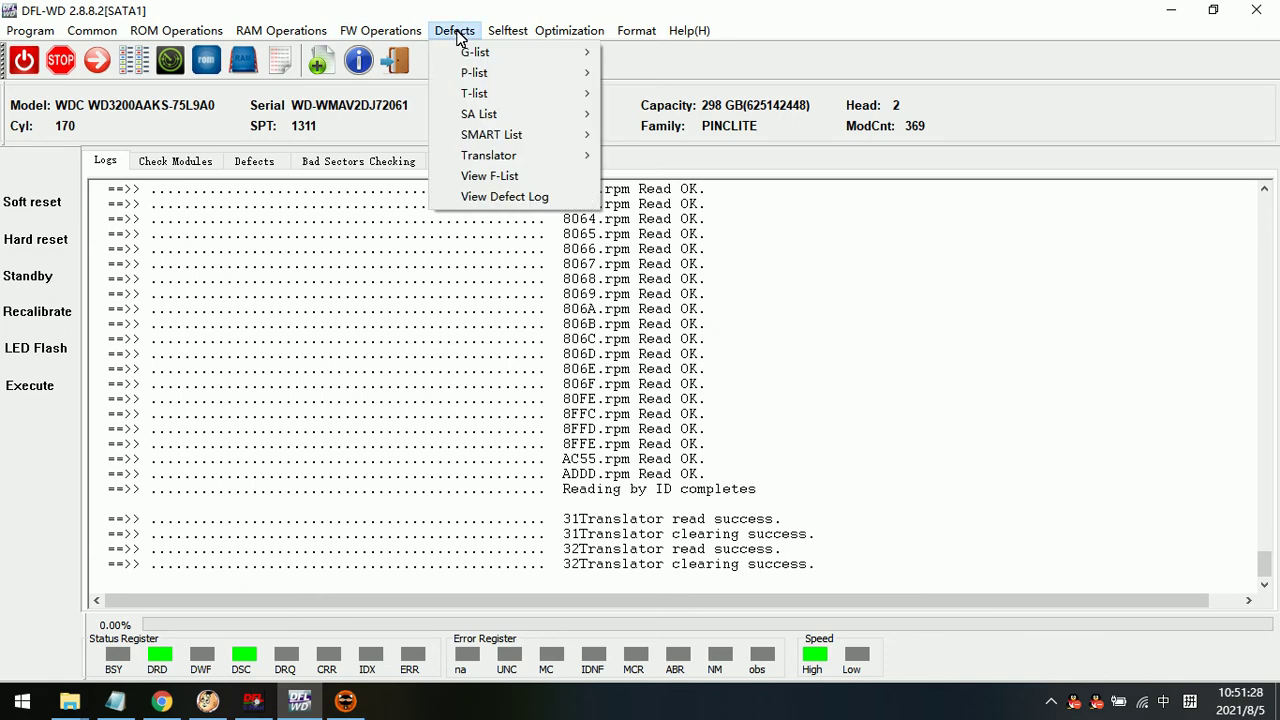
pyautogui.moveTo(580, 157)
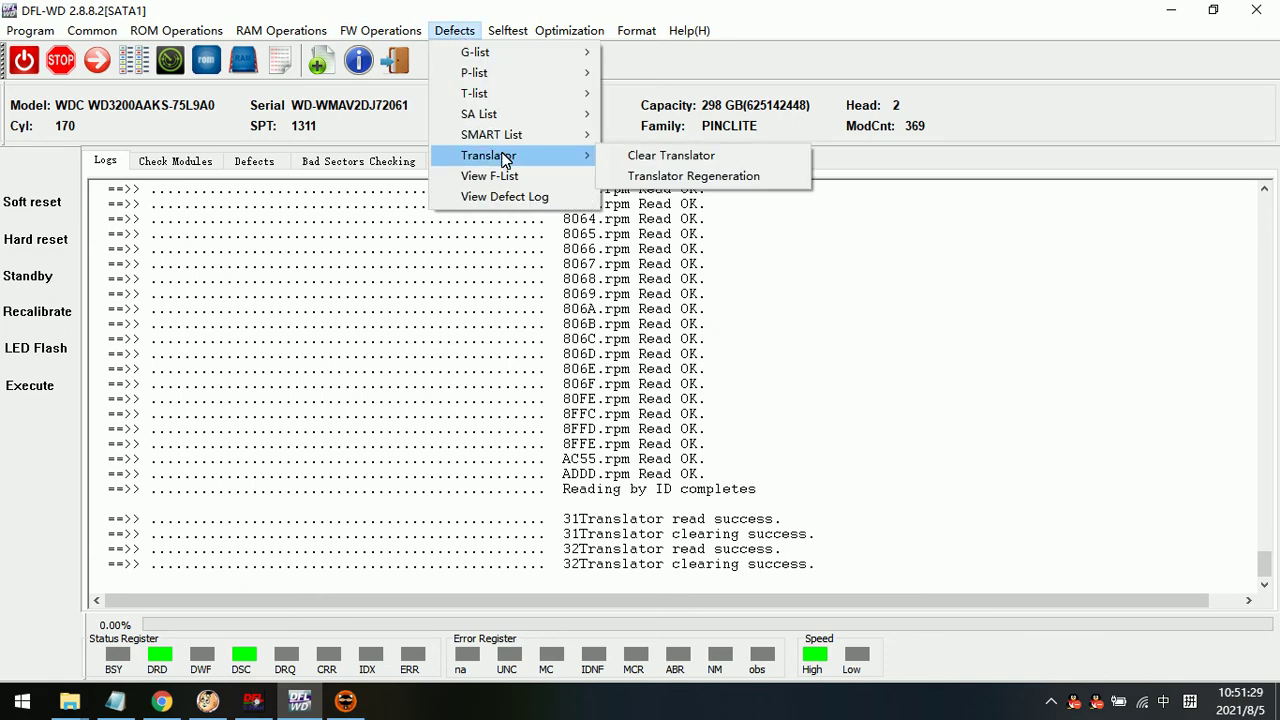
pyautogui.click(706, 177)
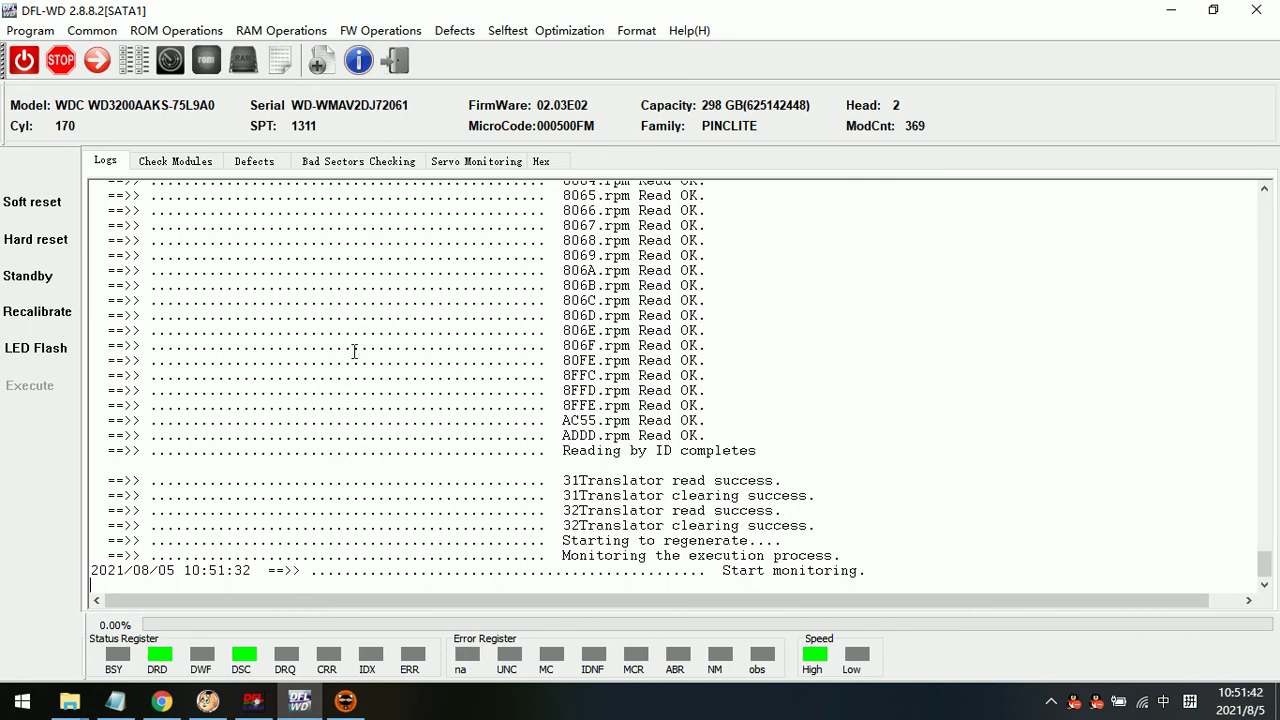
pyautogui.click(463, 163)
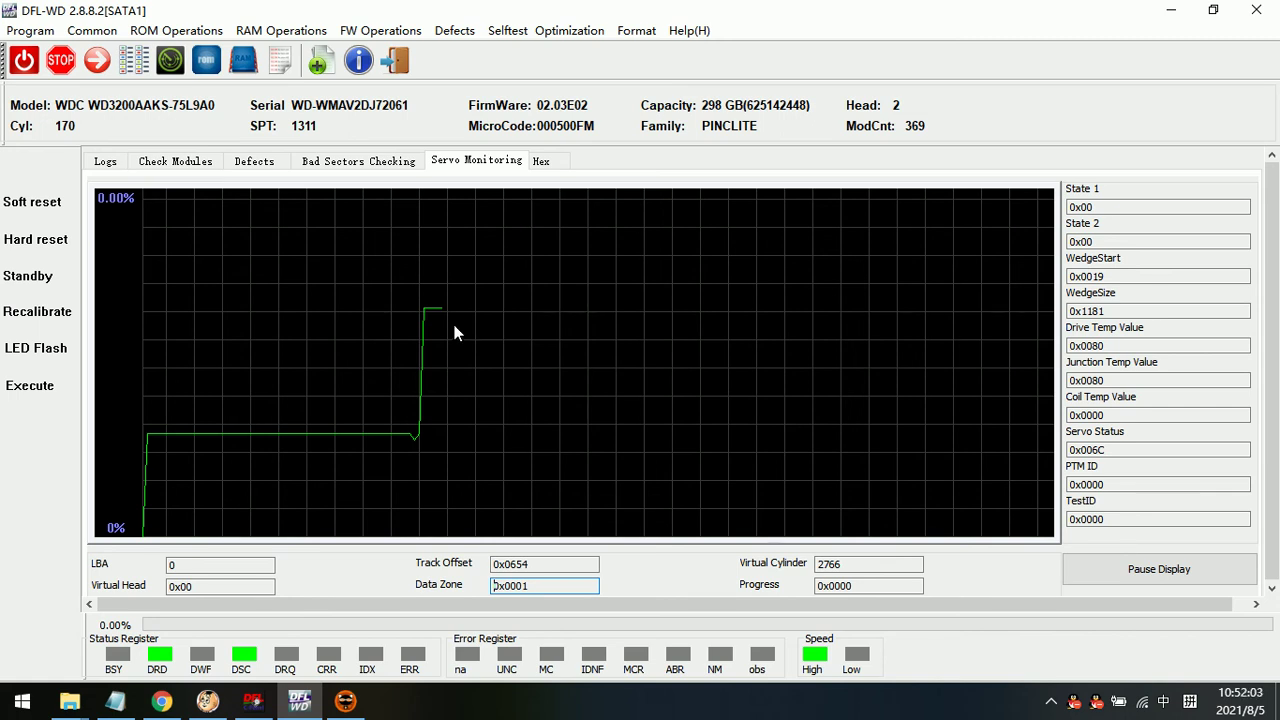
pyautogui.click(108, 162)
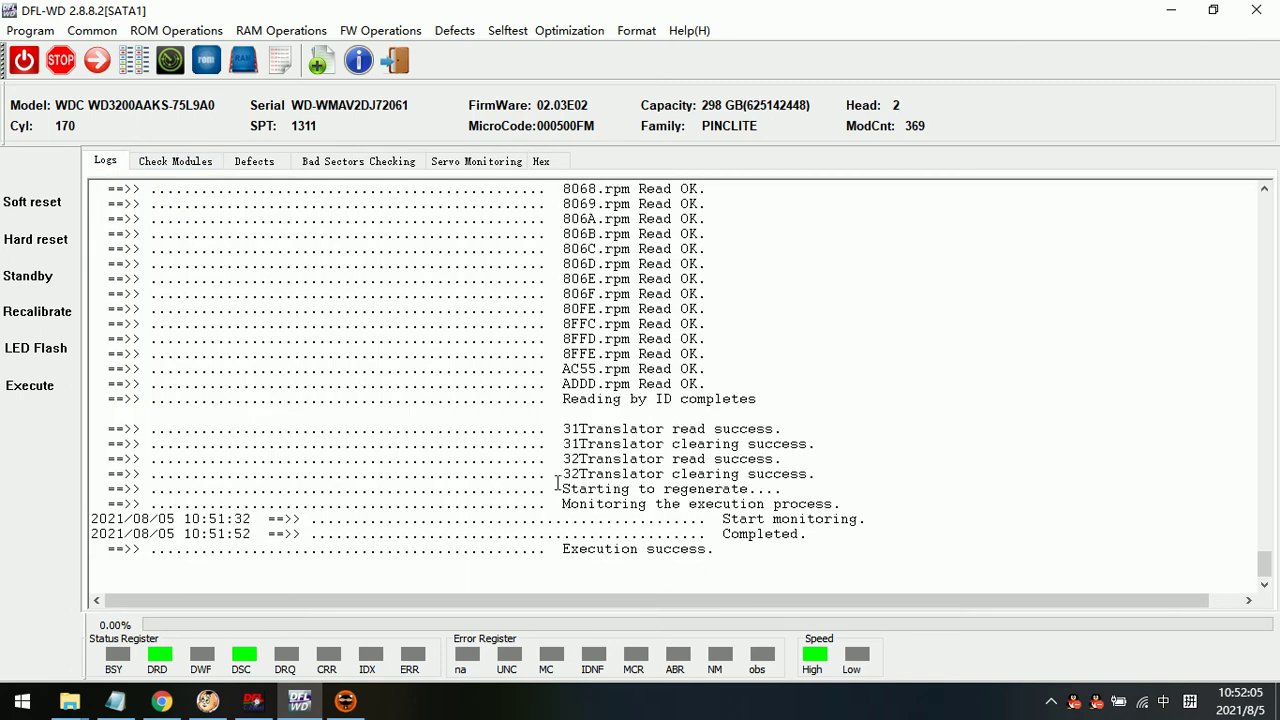
pyautogui.moveTo(763, 557); pyautogui.dragTo(52, 534)
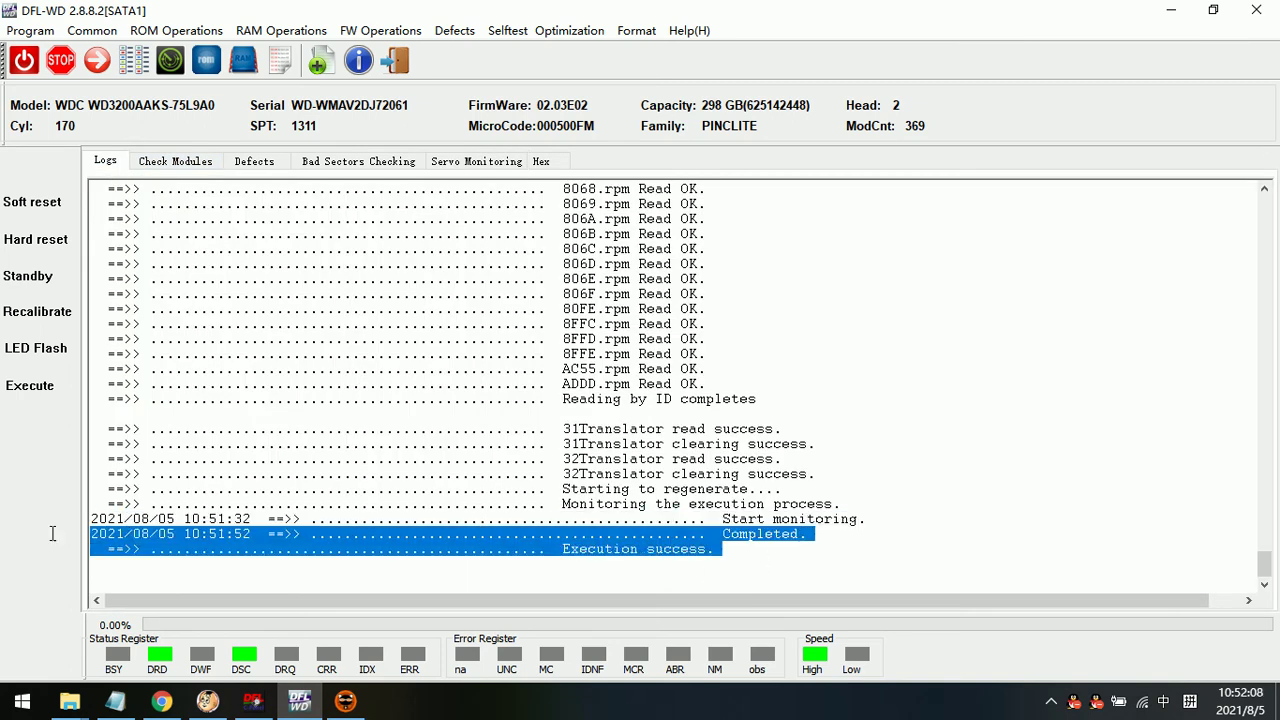
pyautogui.click(704, 562)
# Examine the regenerated hex contents of module 31 (PushDown List) and close it without writing
pyautogui.click(178, 162)
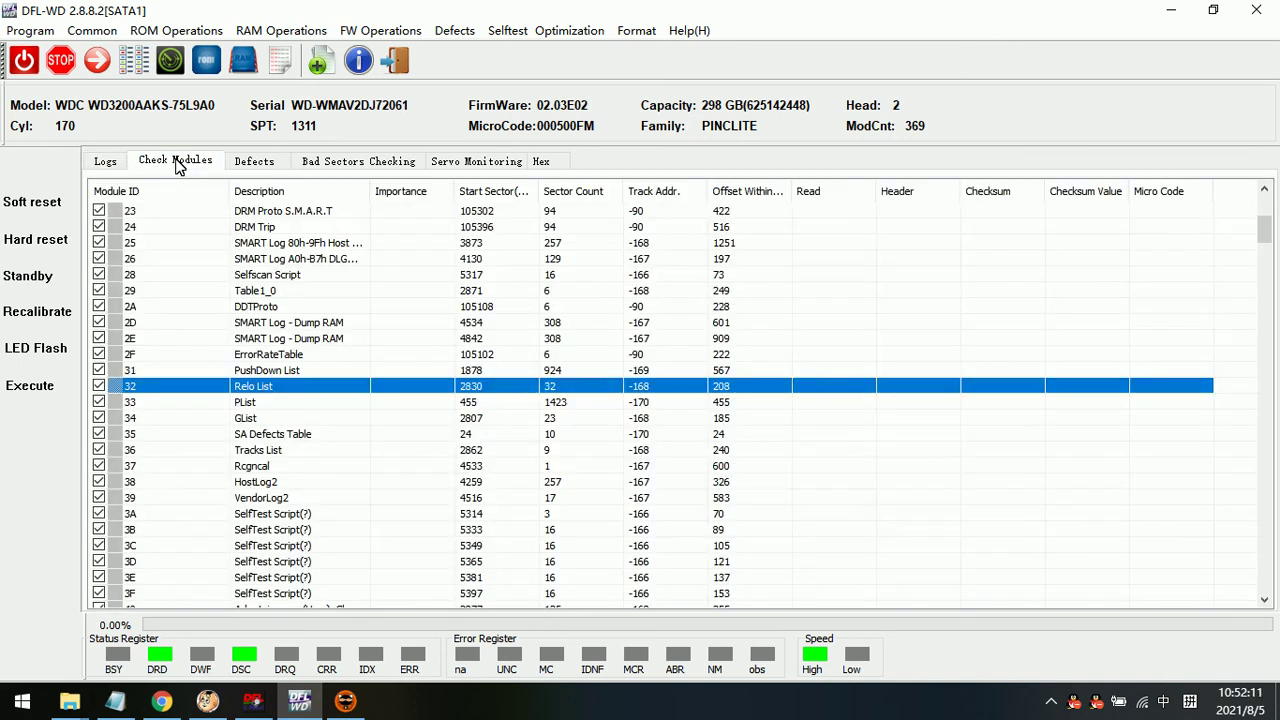
pyautogui.click(171, 372)
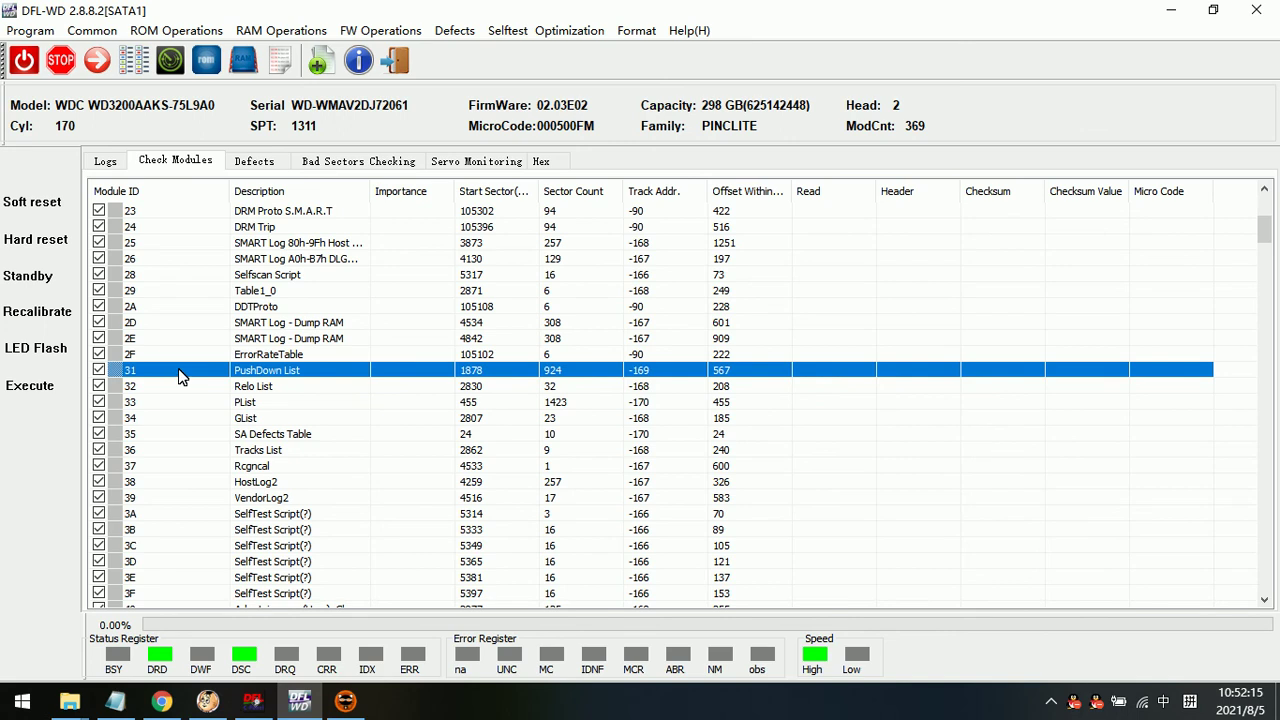
pyautogui.doubleClick(177, 372)
pyautogui.click(544, 356)
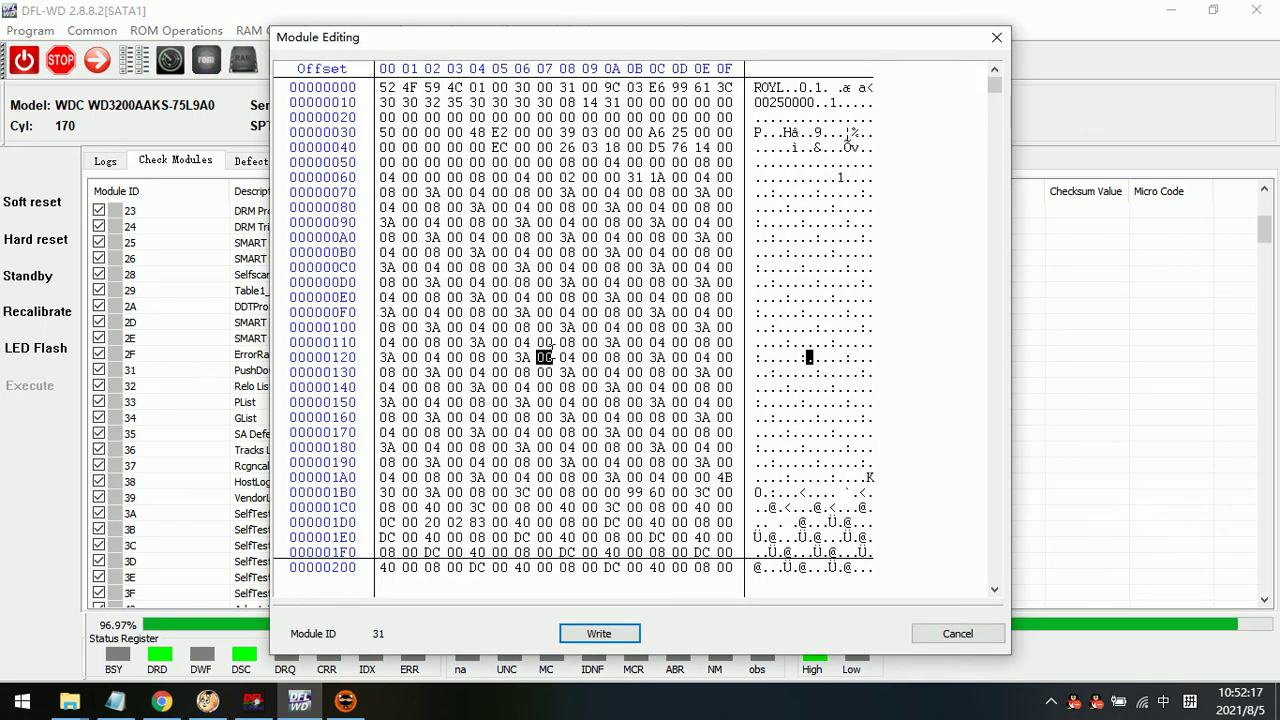
pyautogui.scroll(-13, 549, 347)
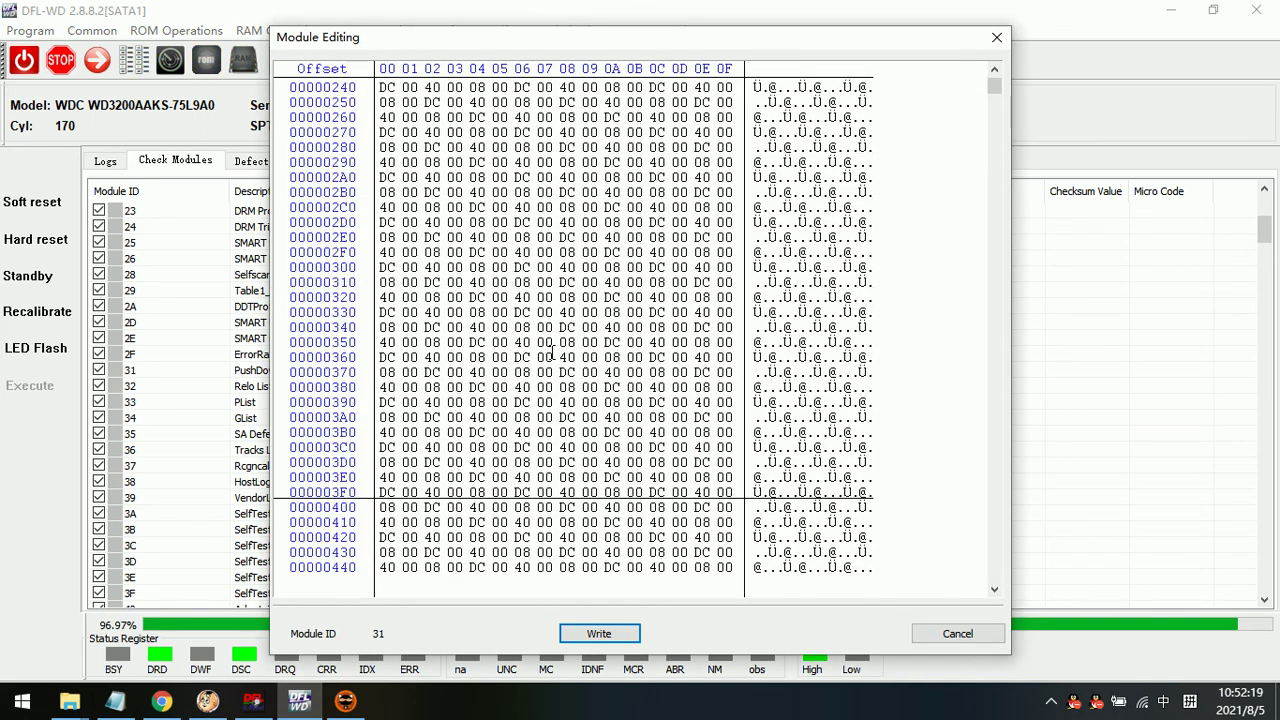
pyautogui.click(544, 356)
pyautogui.scroll(13, 547, 356)
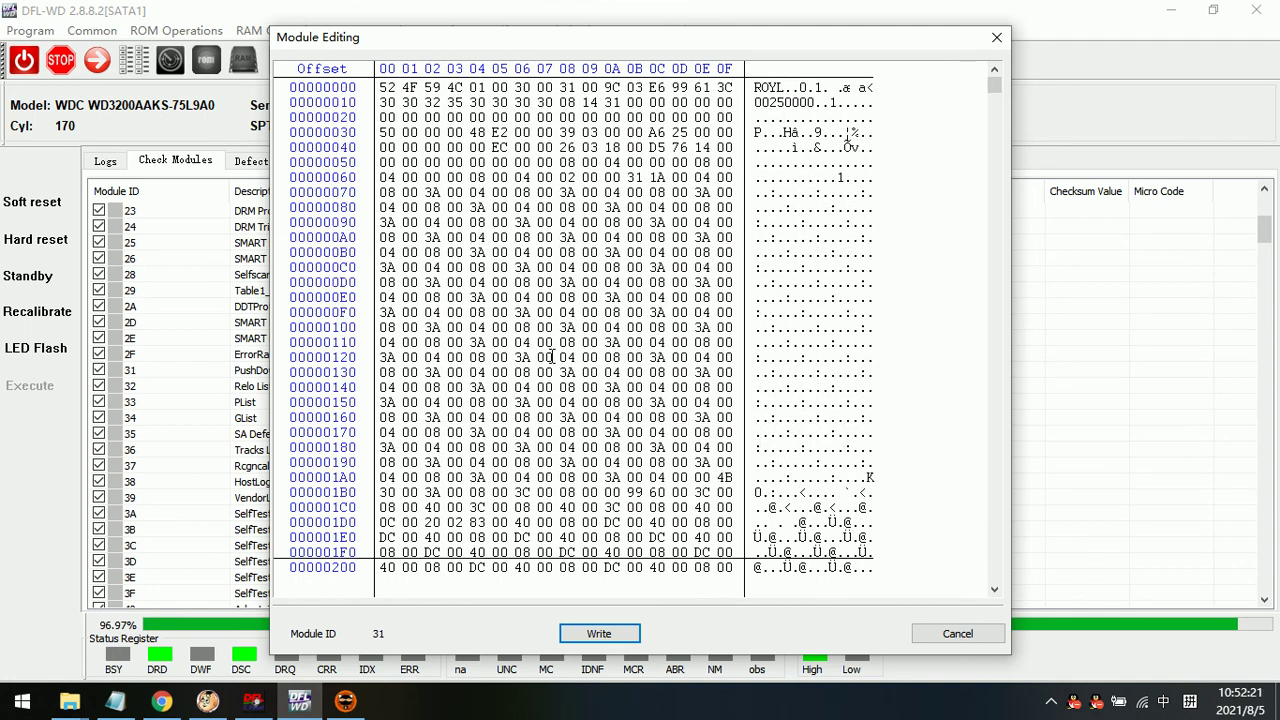
pyautogui.click(1008, 38)
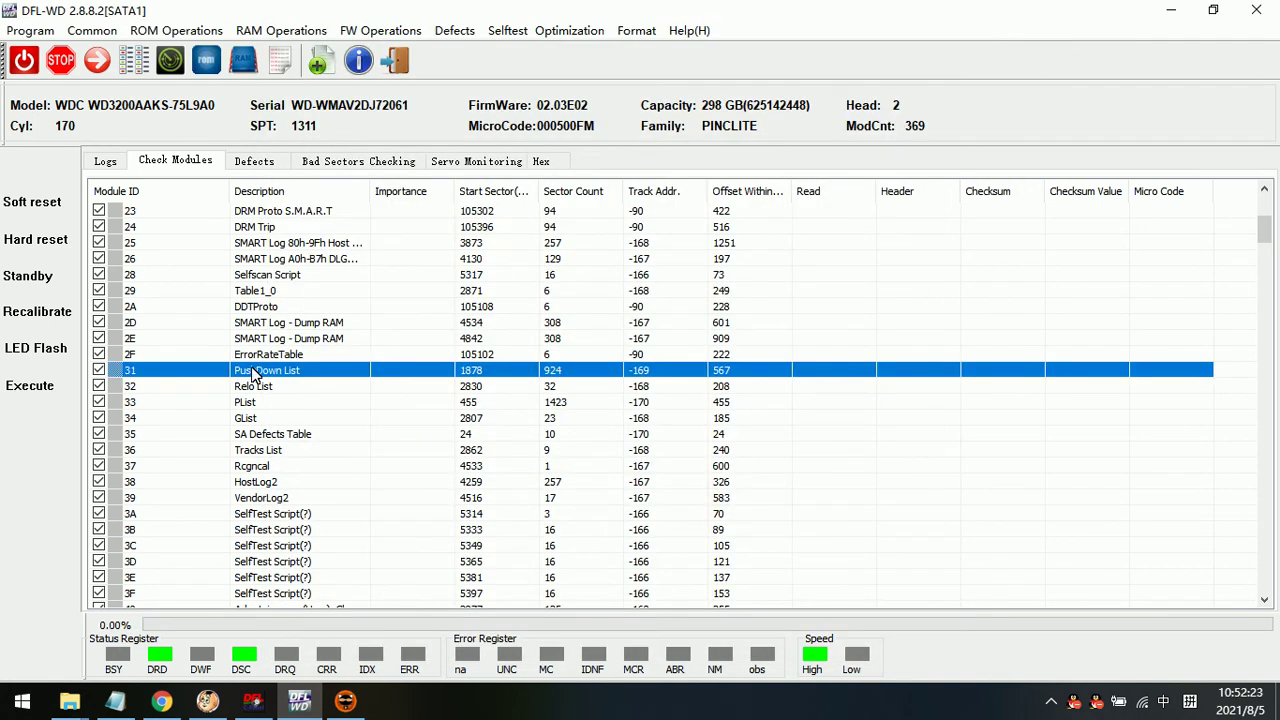
# Recheck the regeneration log entries and perform a firmware restart on the drive
pyautogui.click(103, 162)
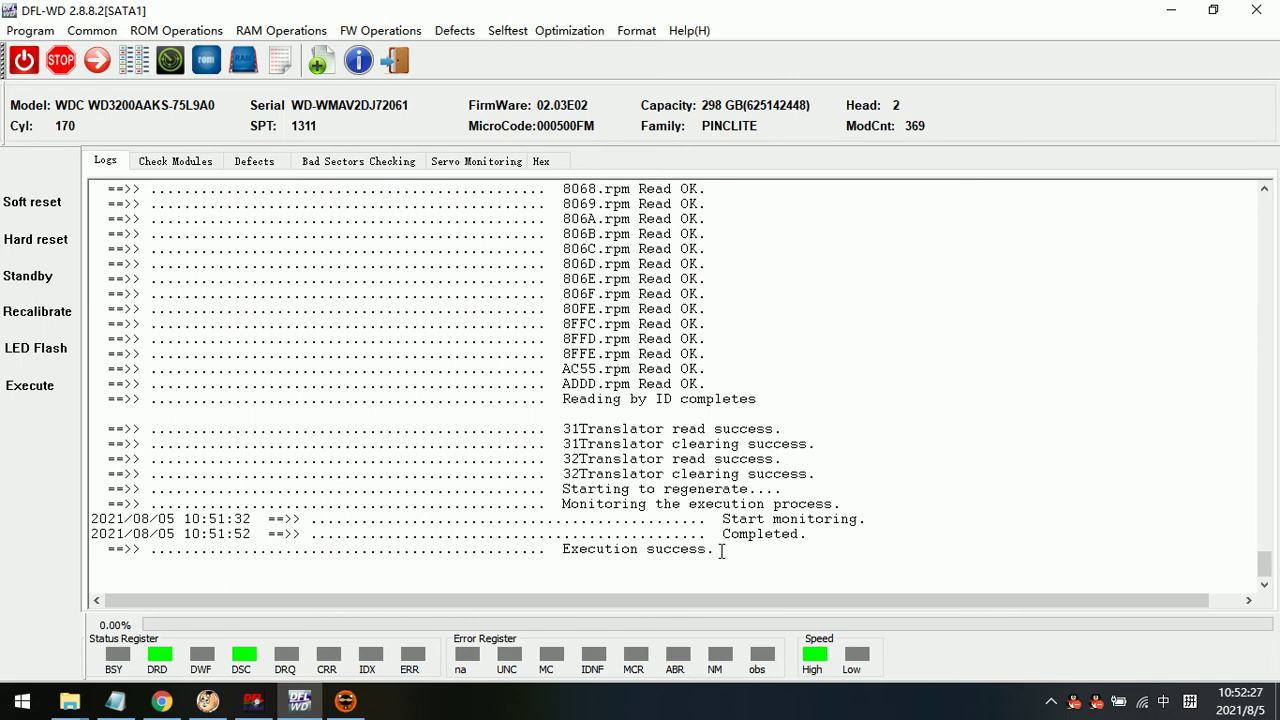
pyautogui.click(167, 164)
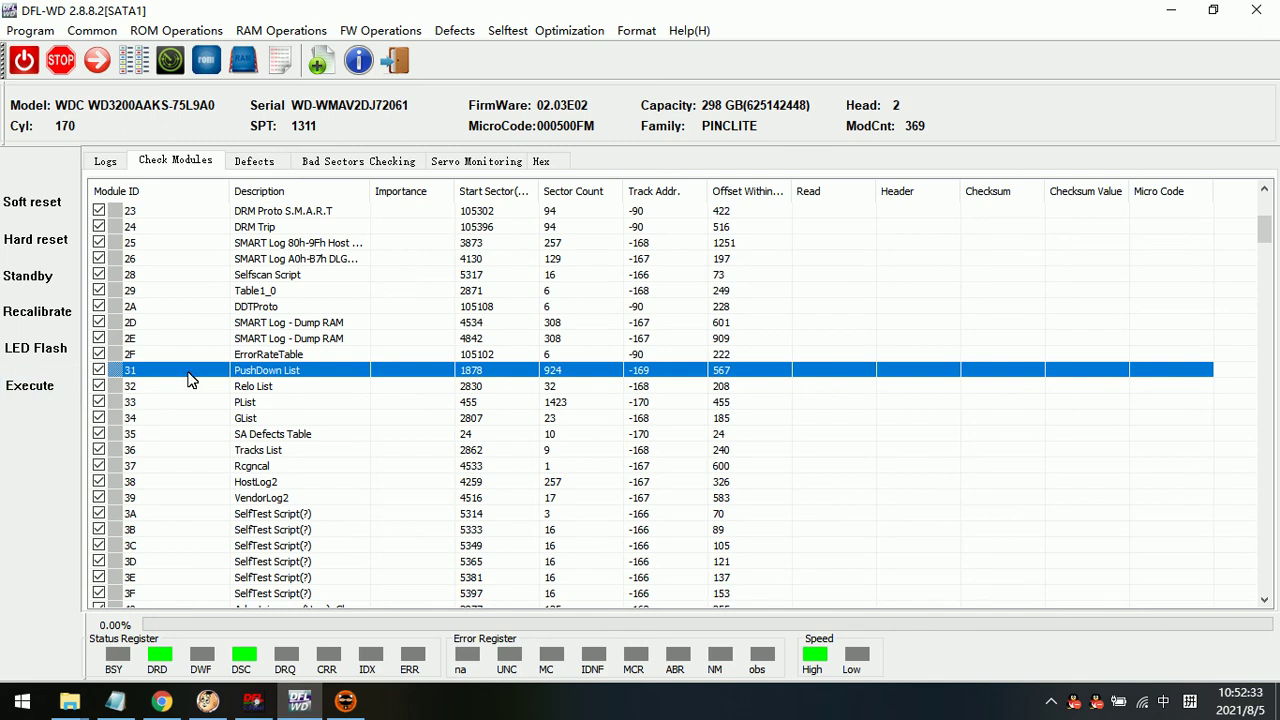
pyautogui.click(40, 396)
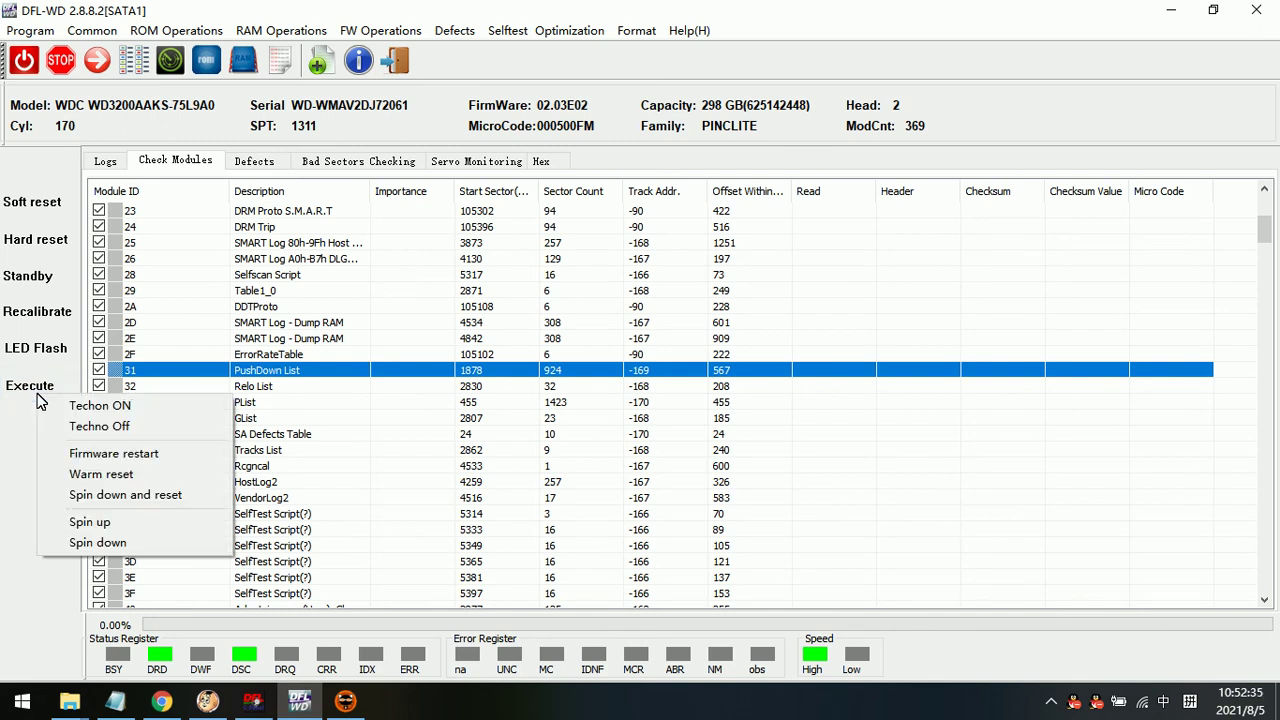
pyautogui.click(125, 458)
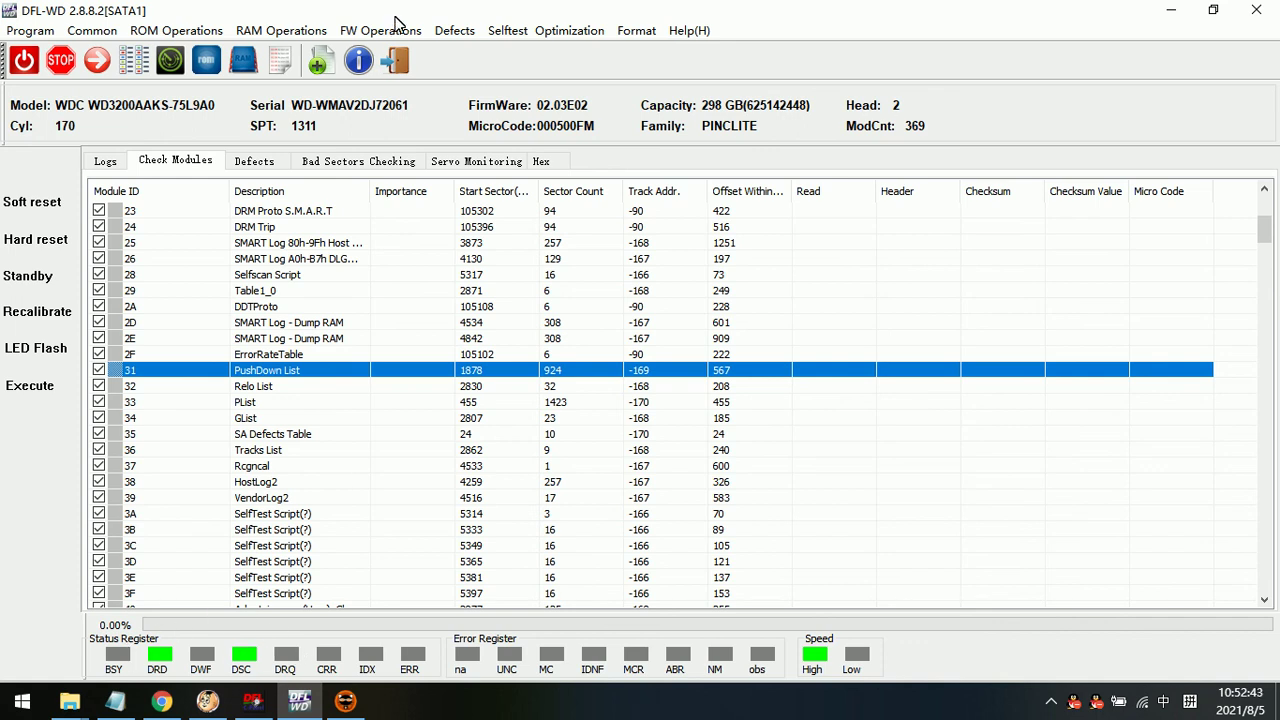
# Exit the drive session and re-enter in Normal mode with the WDC Marvell family, automatically obtaining the factory details
pyautogui.click(398, 64)
pyautogui.click(62, 62)
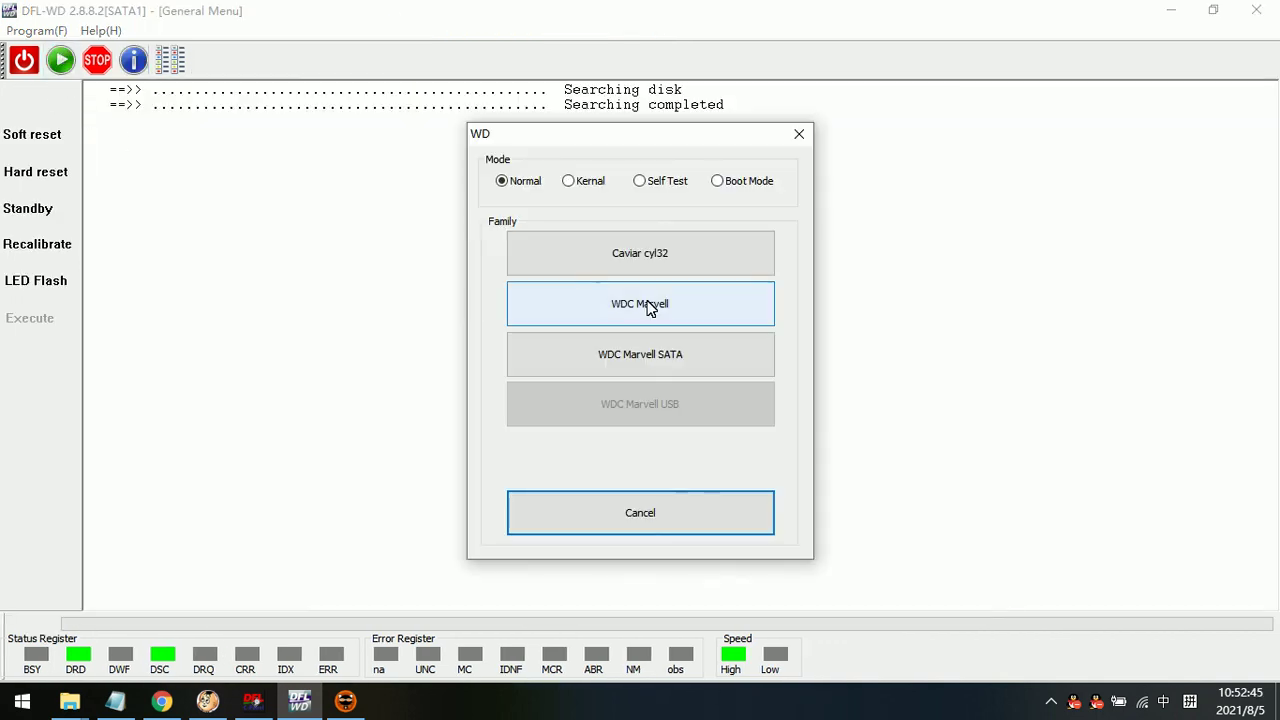
pyautogui.click(670, 303)
pyautogui.click(752, 578)
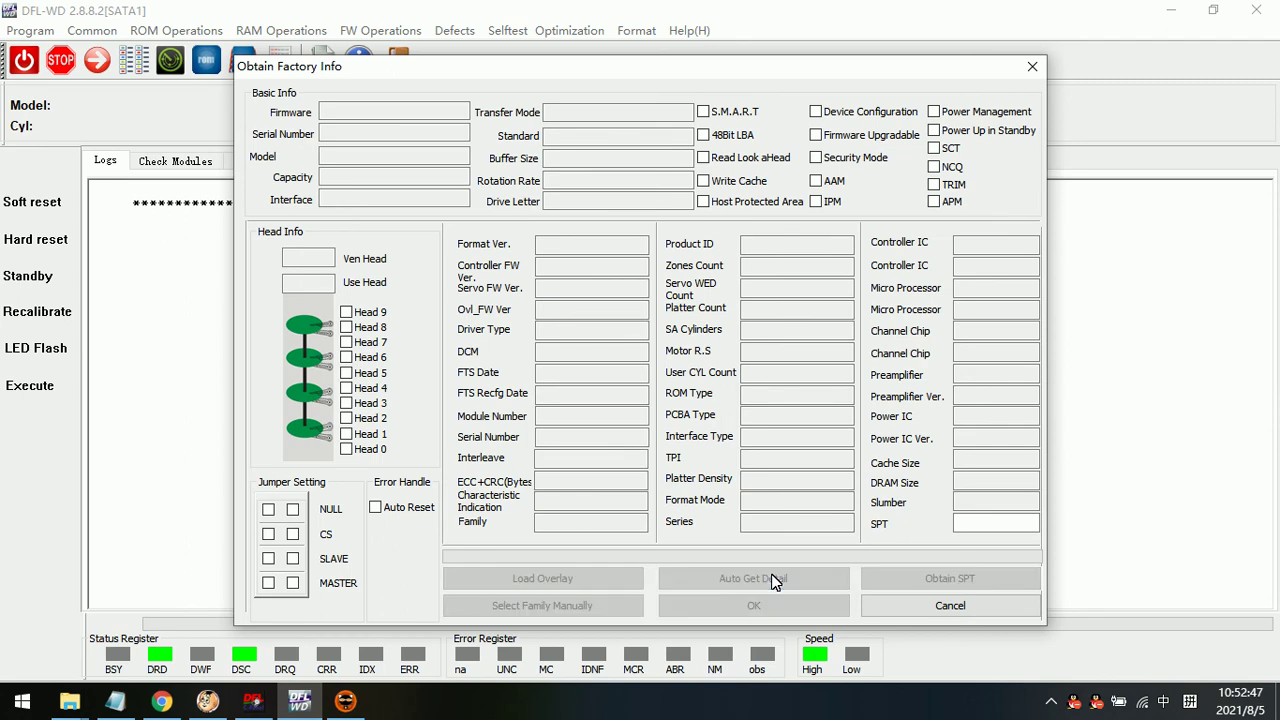
pyautogui.click(754, 606)
pyautogui.click(740, 544)
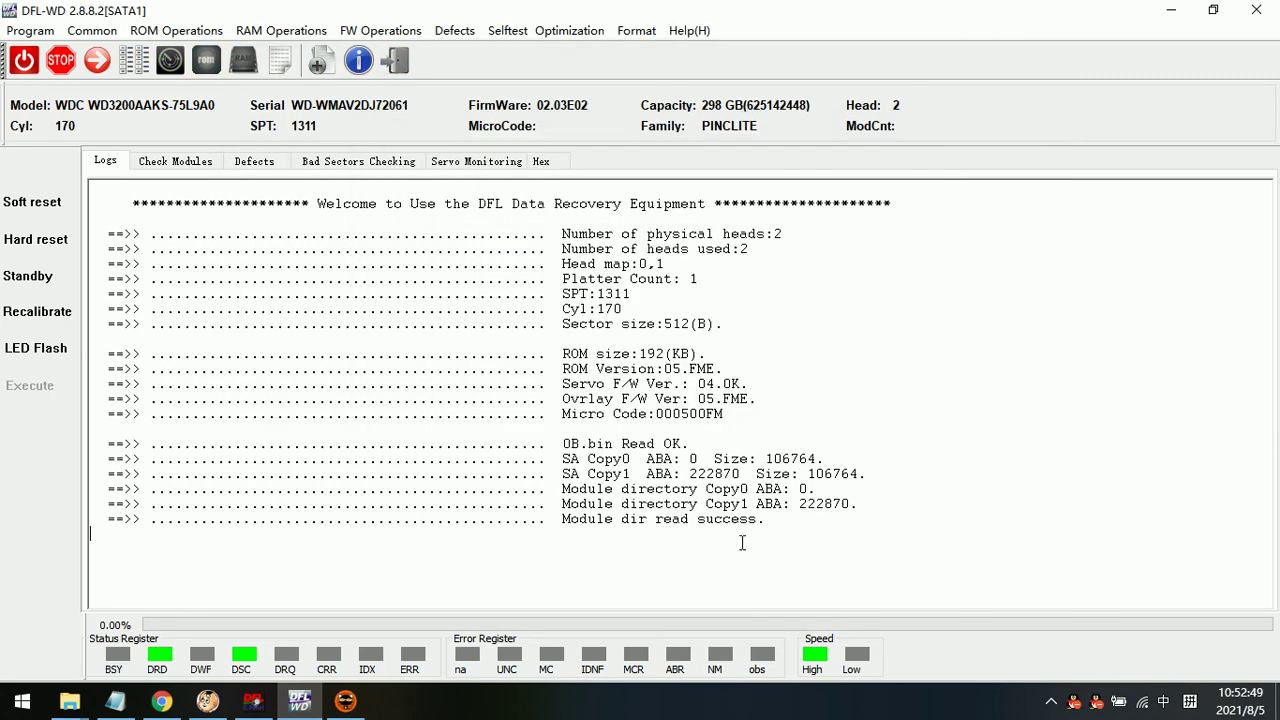
# Sort the module list by module ID and start a bad sector check from LBA 0 to 625142448 with block size 256
pyautogui.click(176, 162)
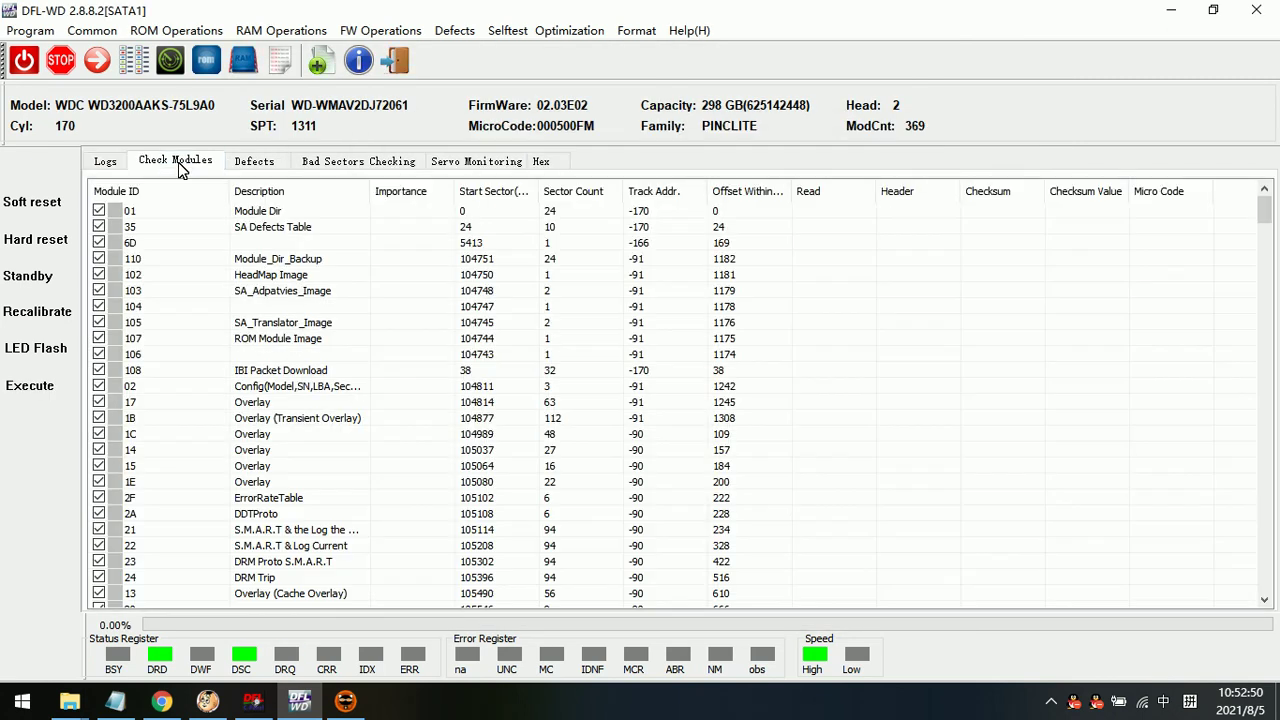
pyautogui.click(116, 190)
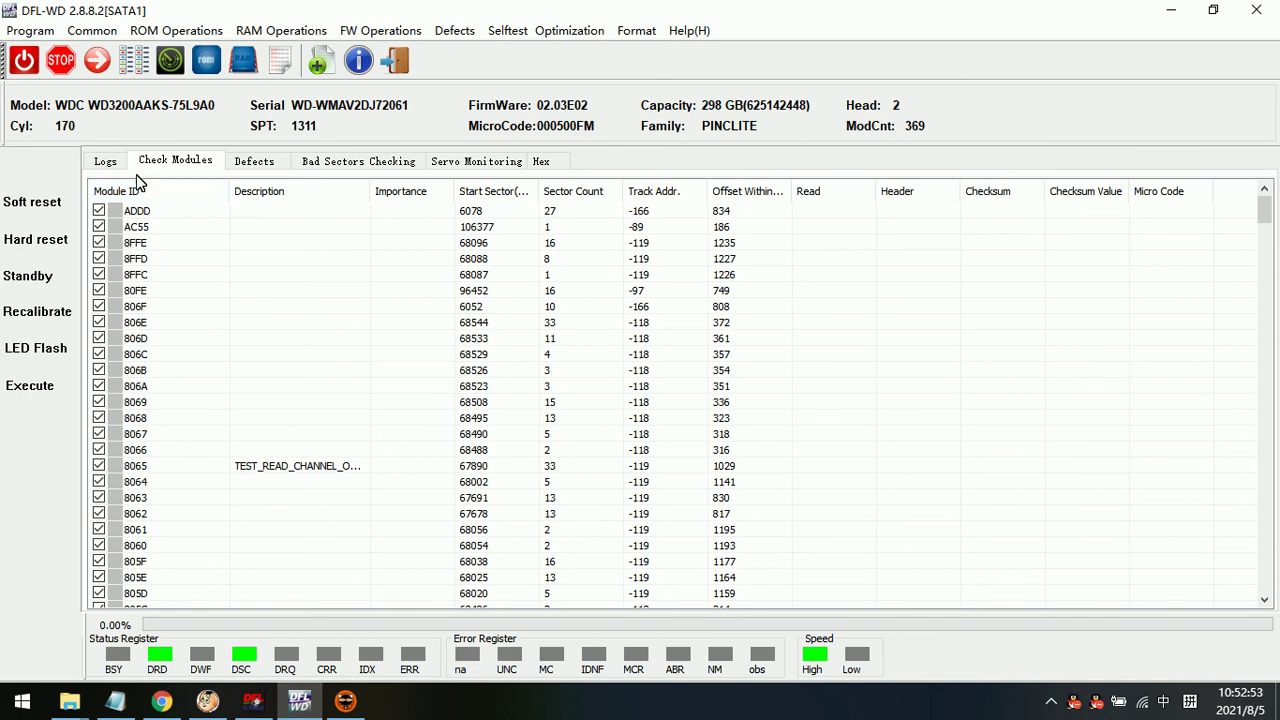
pyautogui.click(138, 188)
pyautogui.click(136, 58)
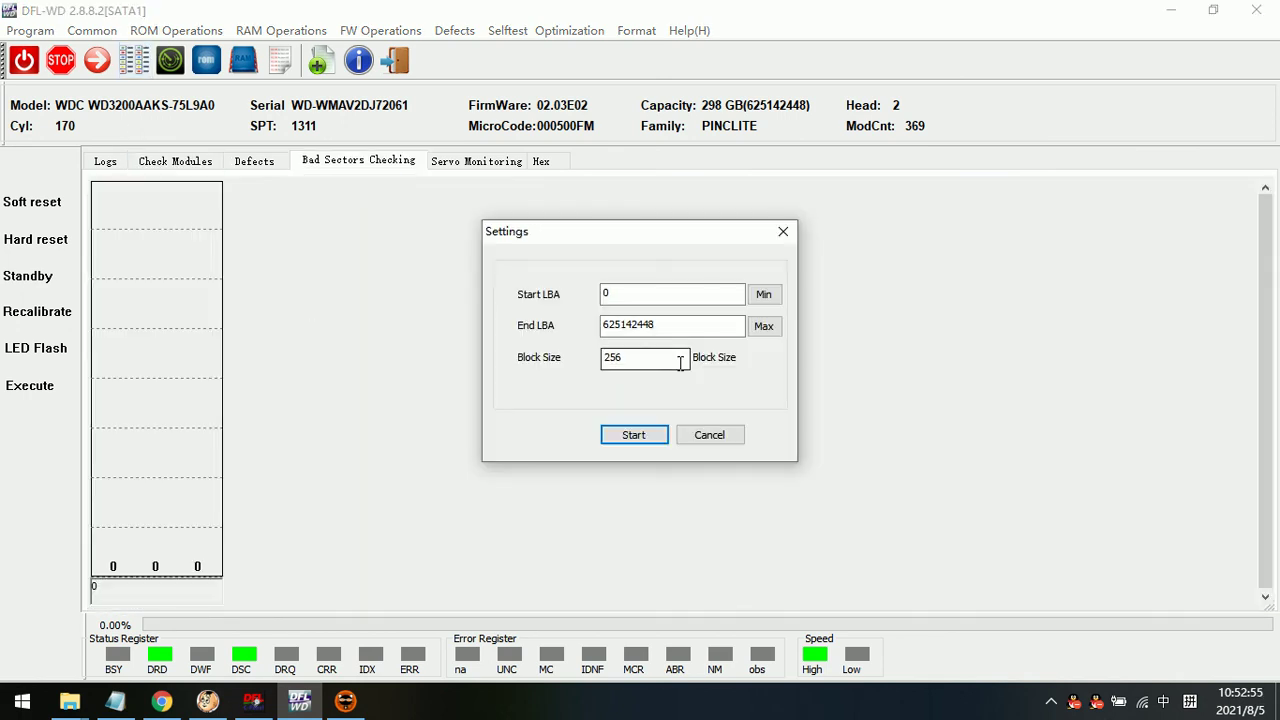
pyautogui.click(631, 434)
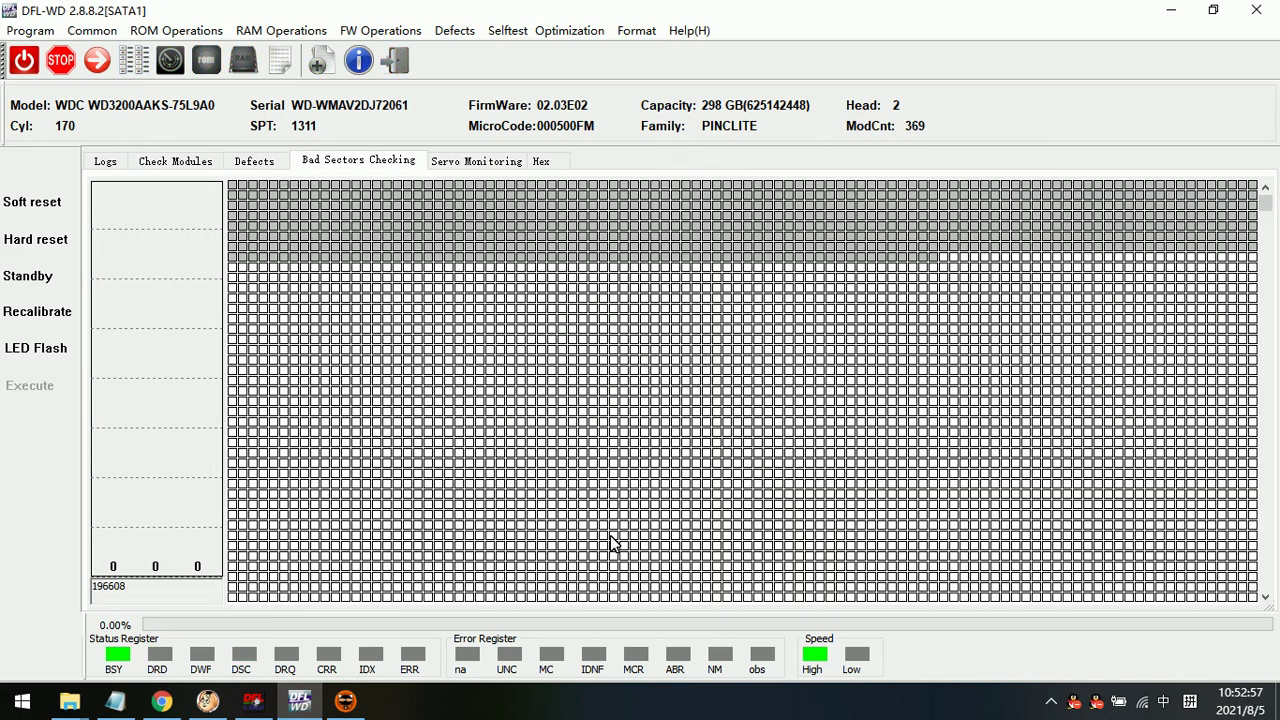